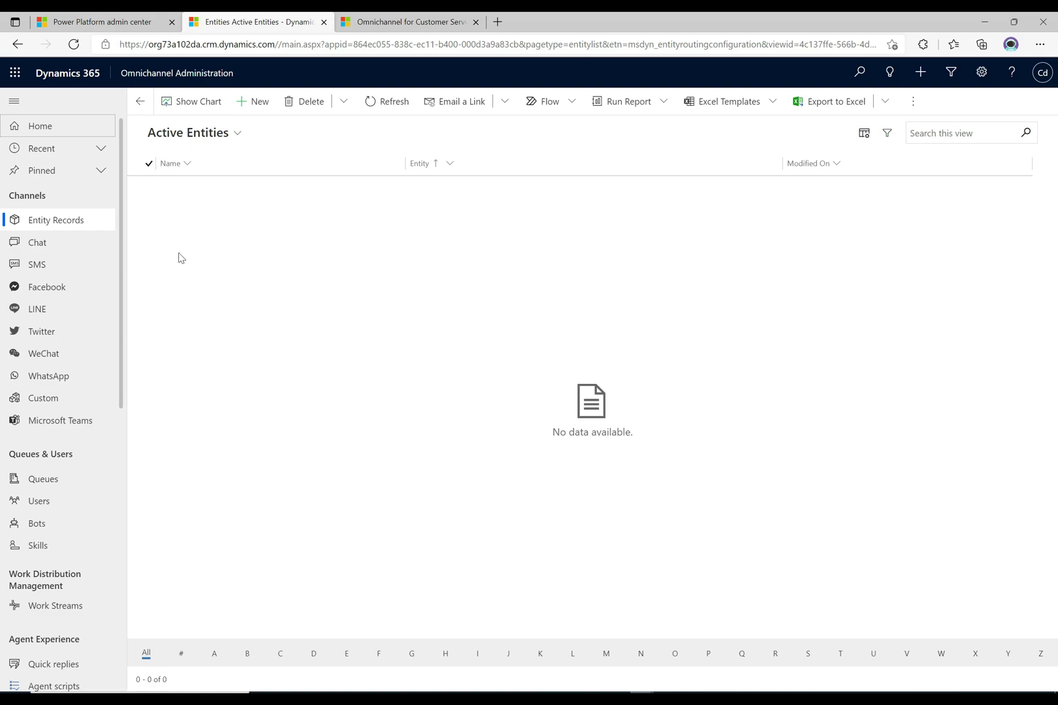
Step: Turn the Website Chat widget's pre-conversation survey to Yes on its Surveys tab
click(50, 251)
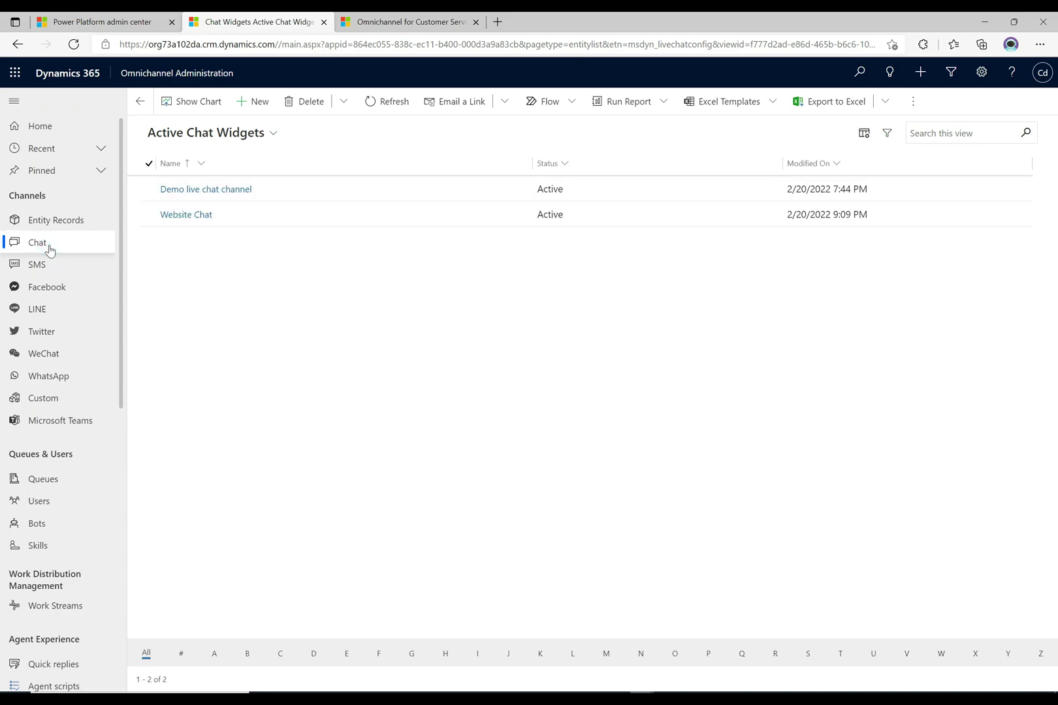
click(188, 216)
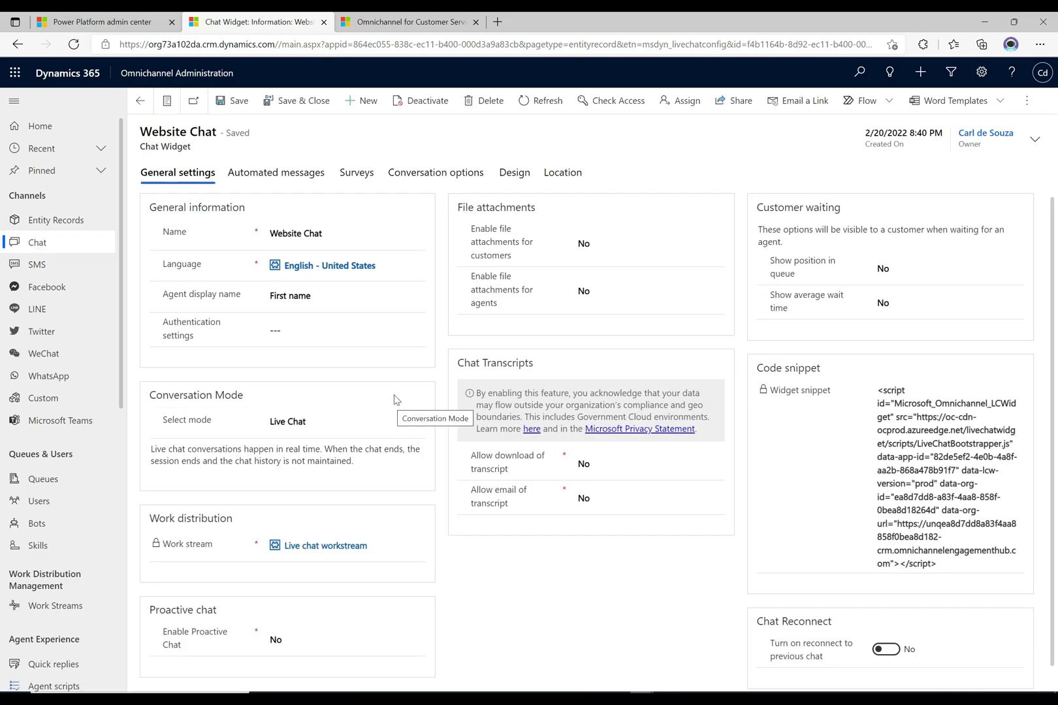
click(352, 175)
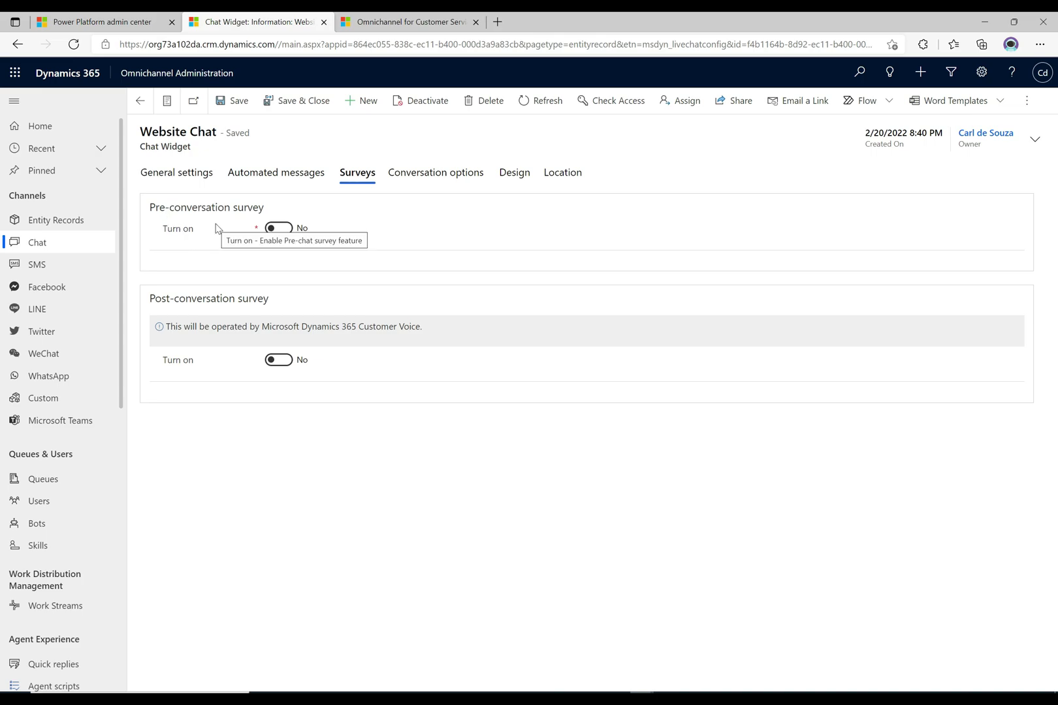
click(279, 229)
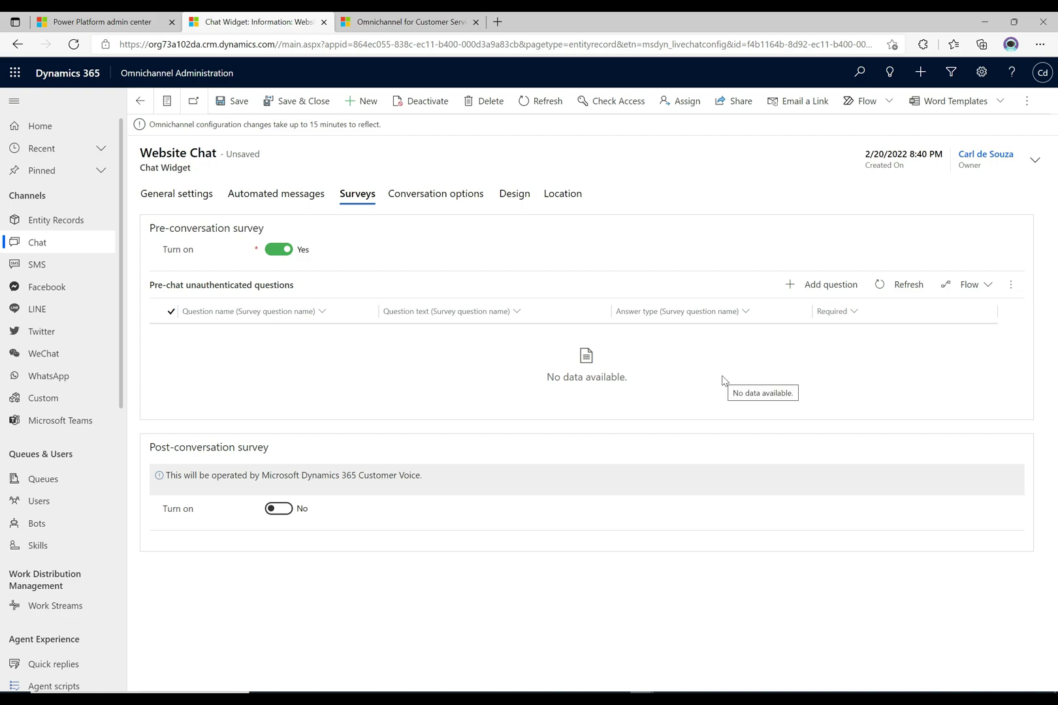
Step: Start a new pre-chat question, keep the Single line type, and name it 'color'
click(830, 287)
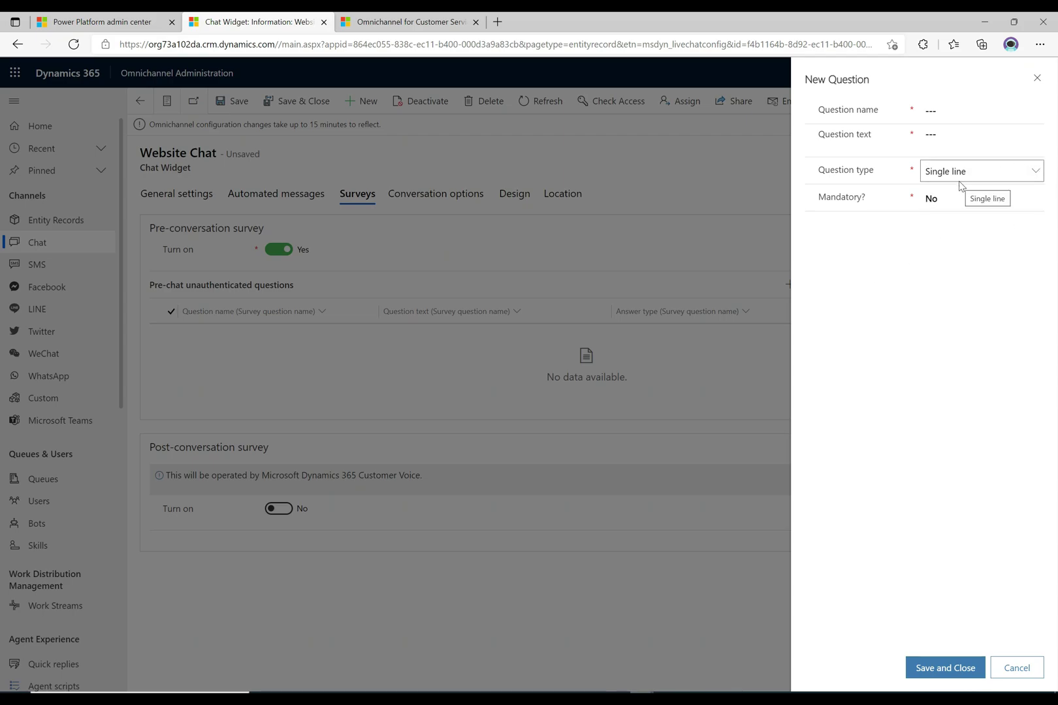
click(966, 110)
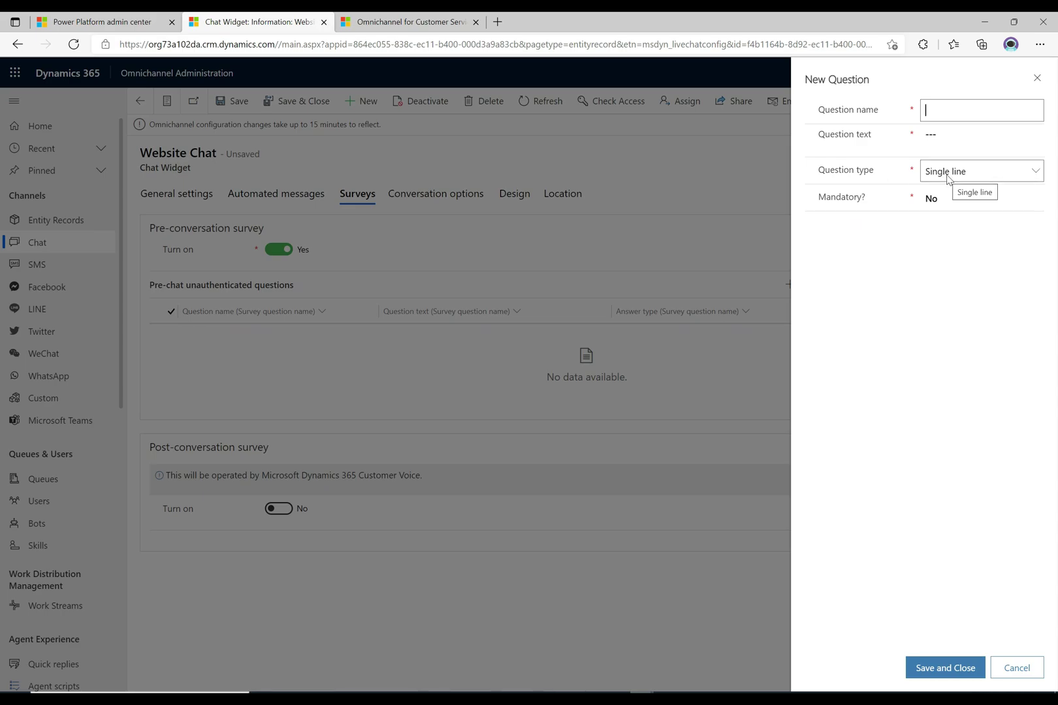
click(1017, 172)
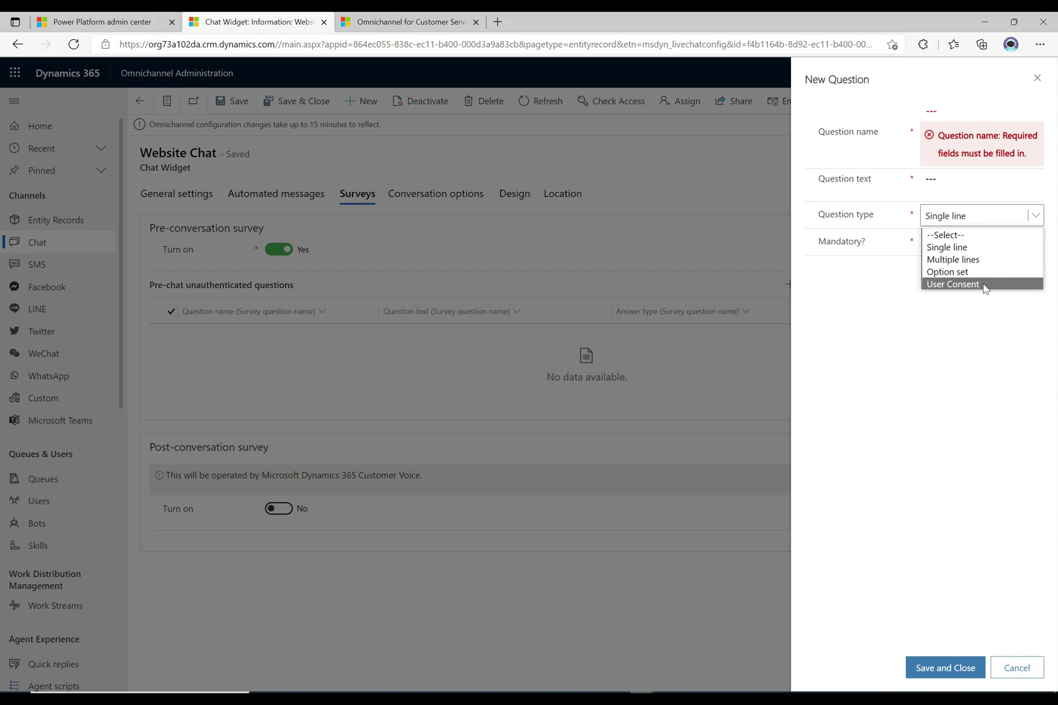
click(976, 248)
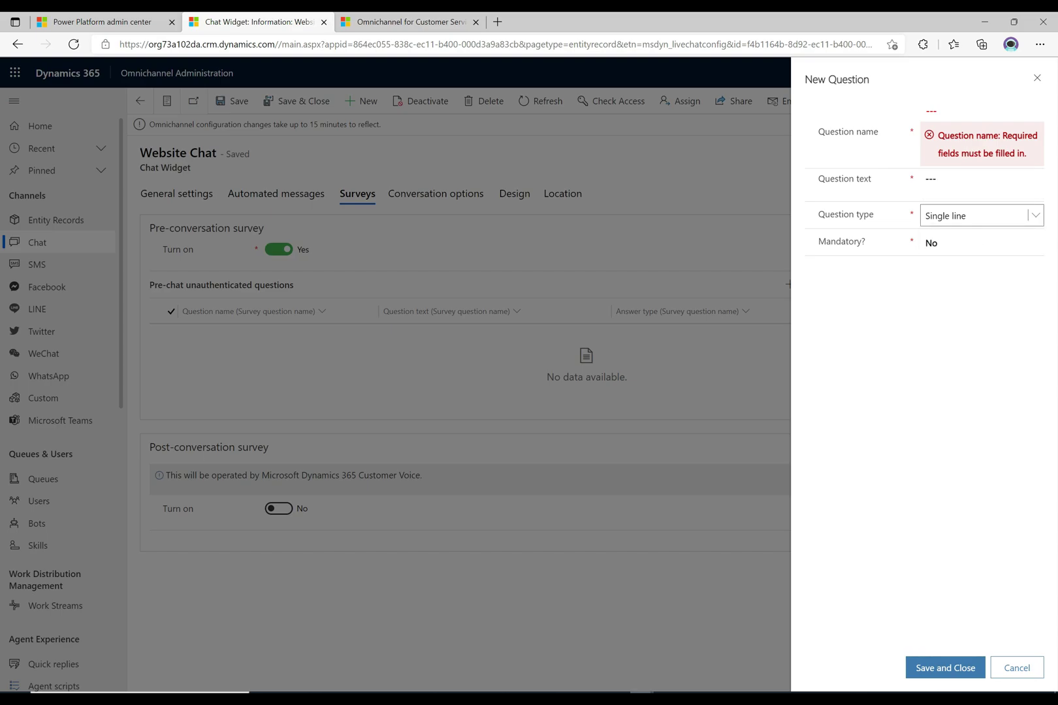
click(981, 110)
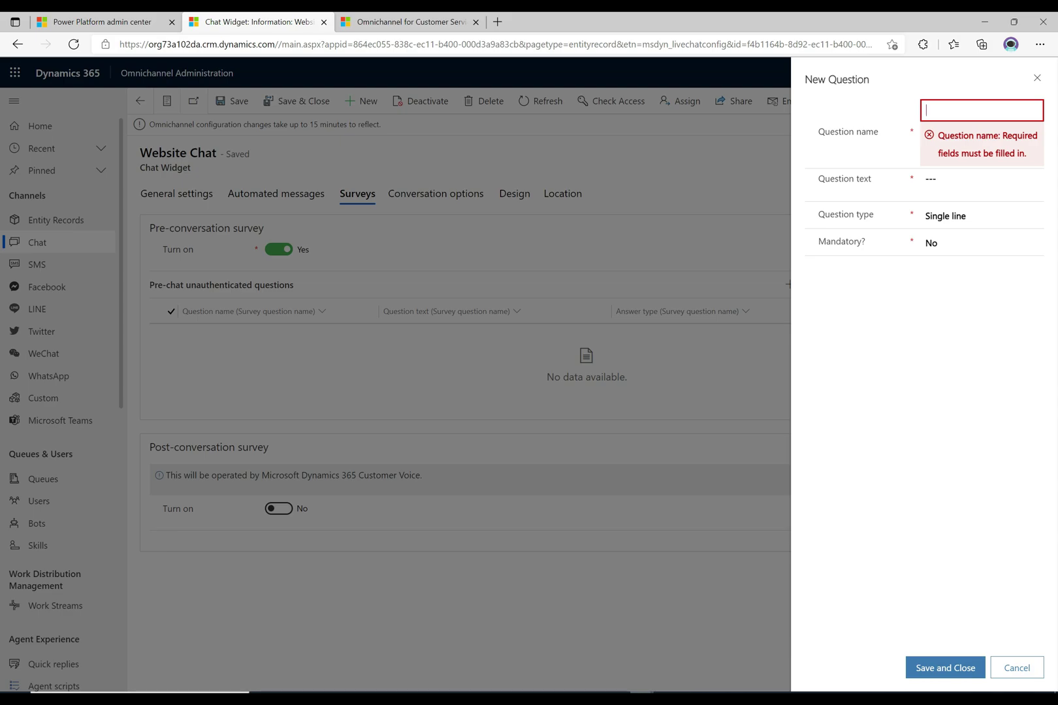
text(m)
key(BackSpace)
text(color)
key(Tab)
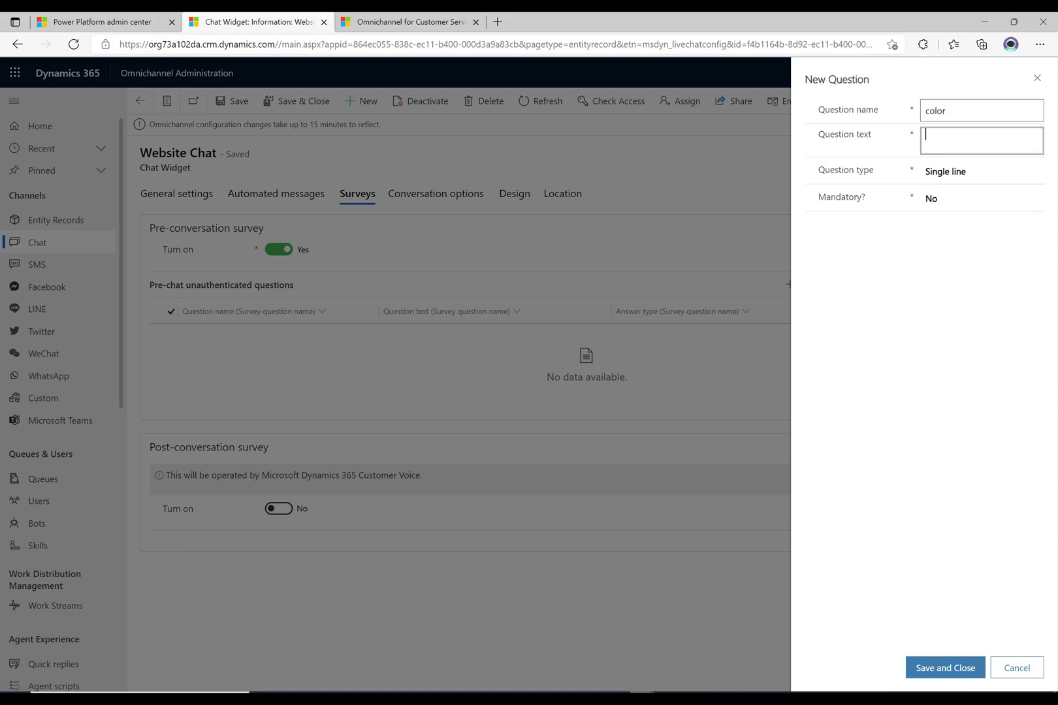
Step: Enter the text 'What is your favorite color?', leave it optional, and save the question
text(What is your favorite color?)
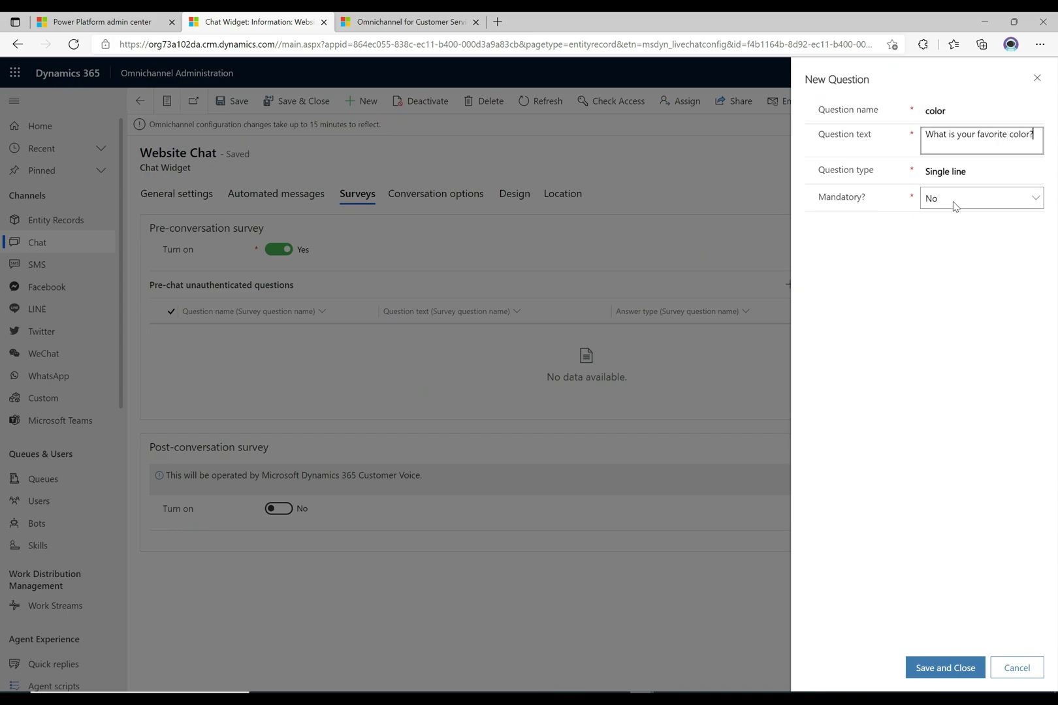
click(954, 204)
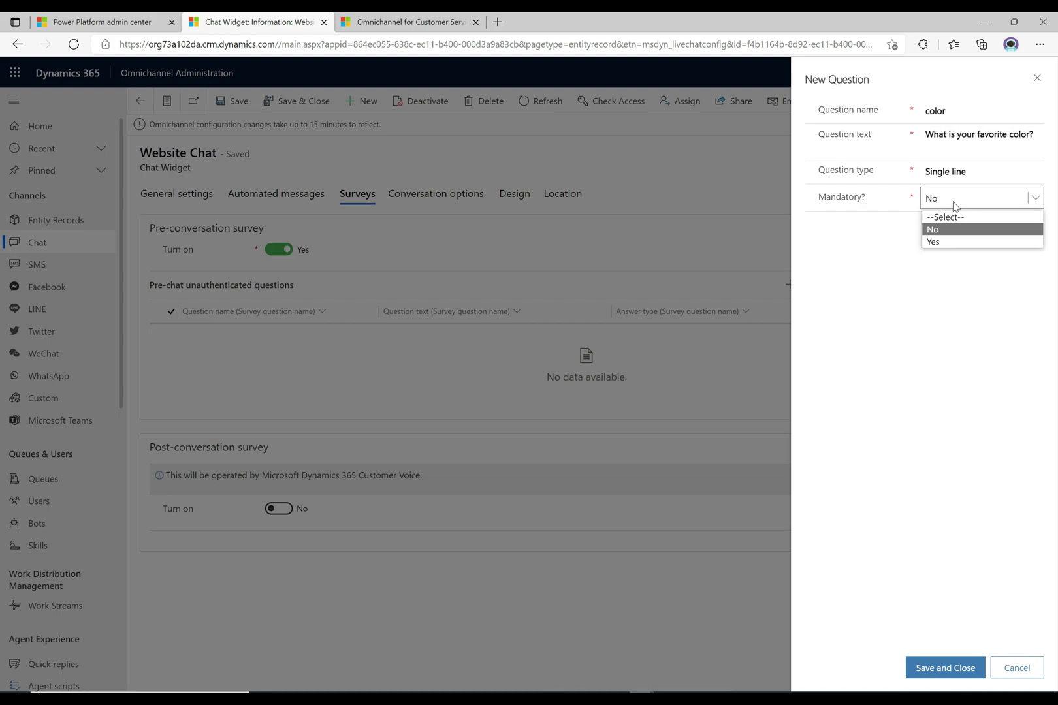
click(954, 207)
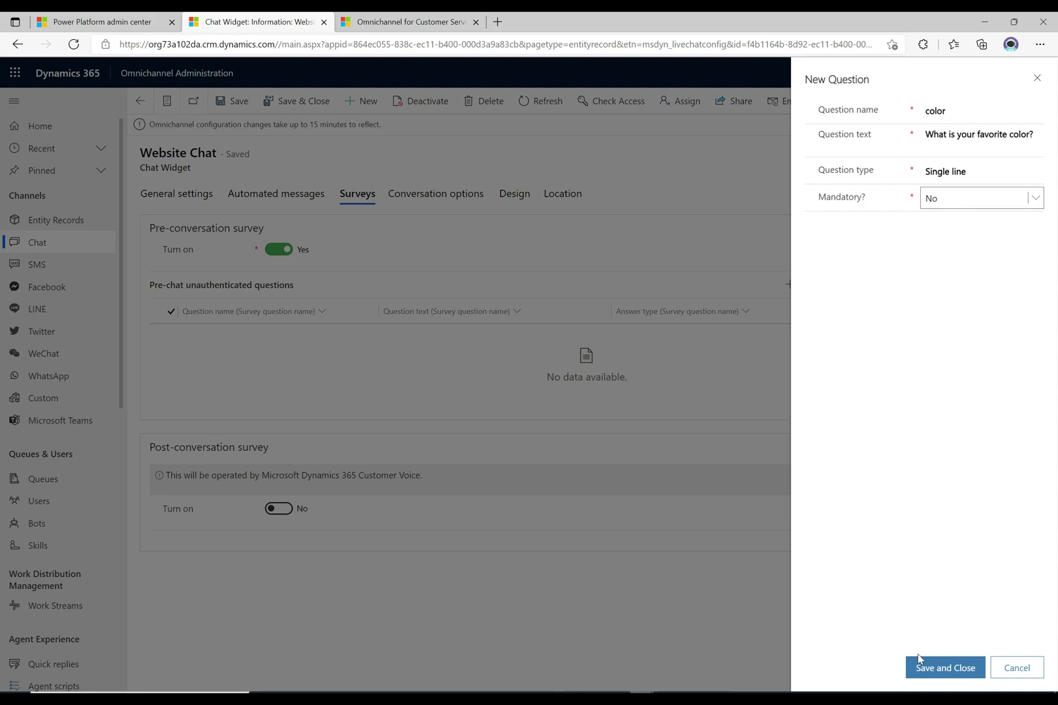
click(919, 674)
click(920, 674)
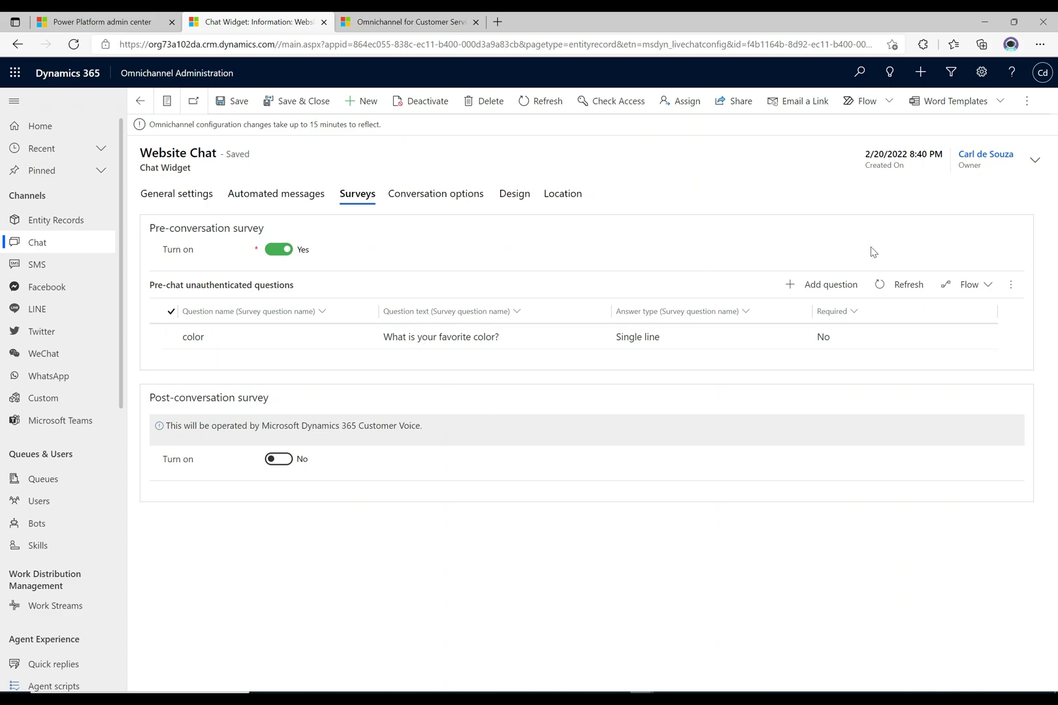
Step: Start another question of type Multiple lines and name it 'colorml'
click(830, 290)
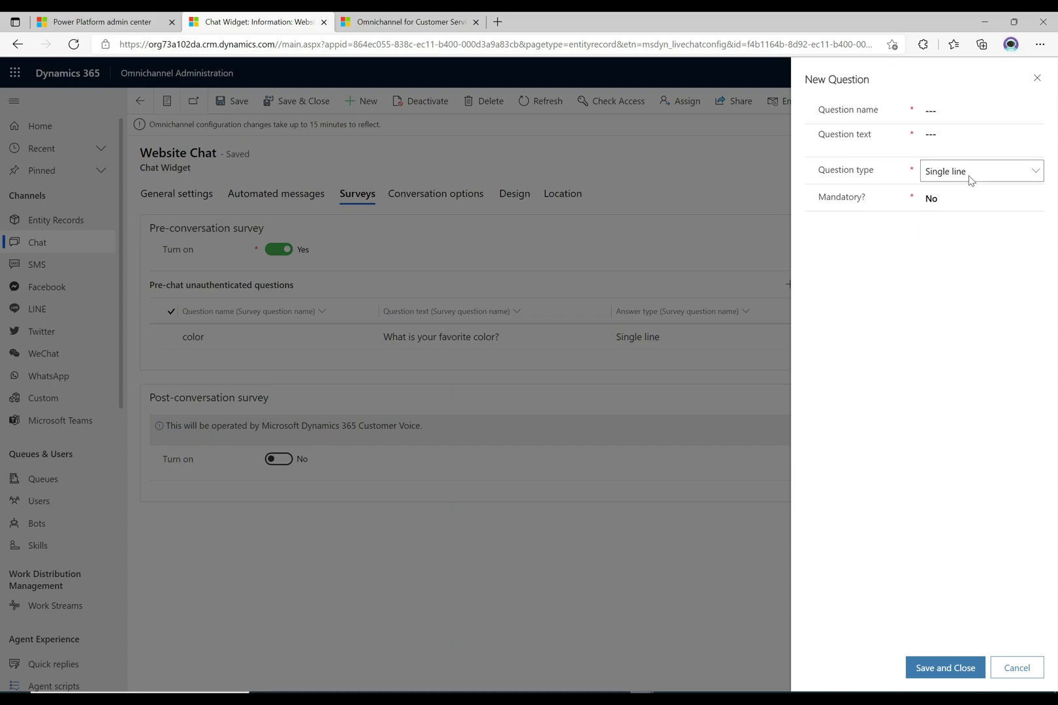
click(971, 176)
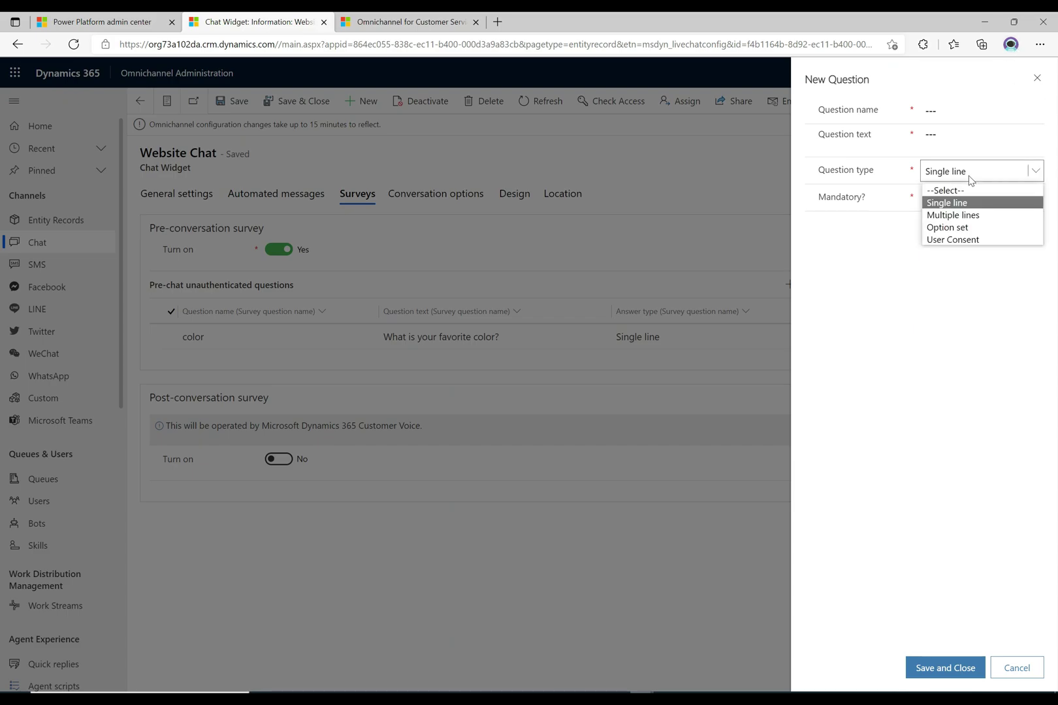
click(955, 221)
click(953, 109)
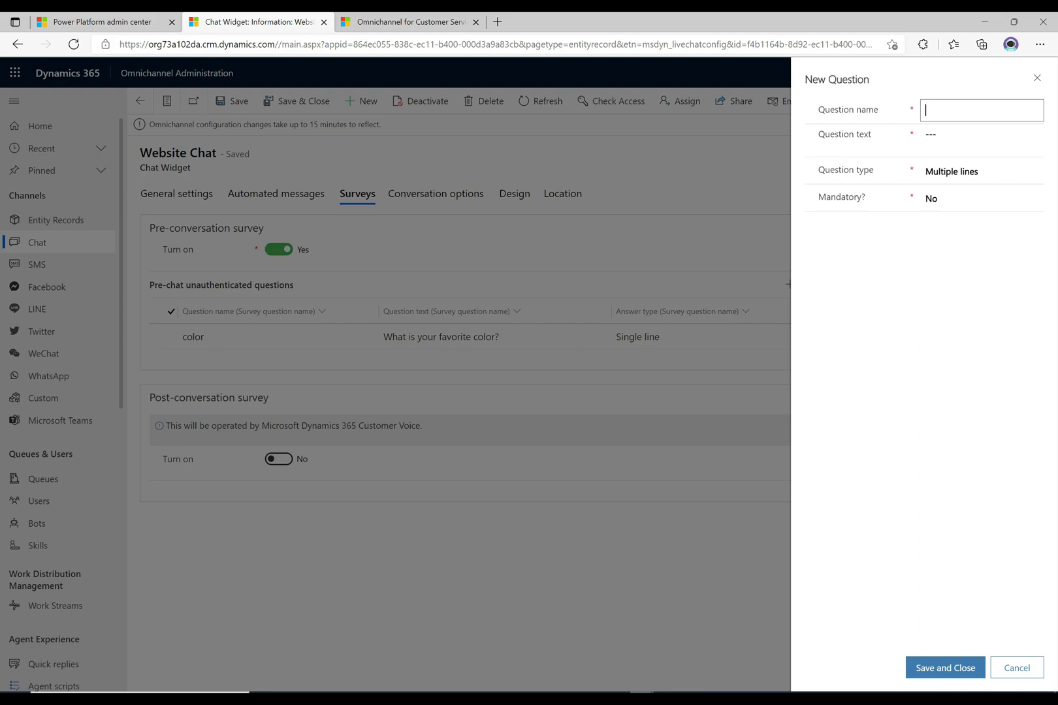
text(color_ml)
click(950, 150)
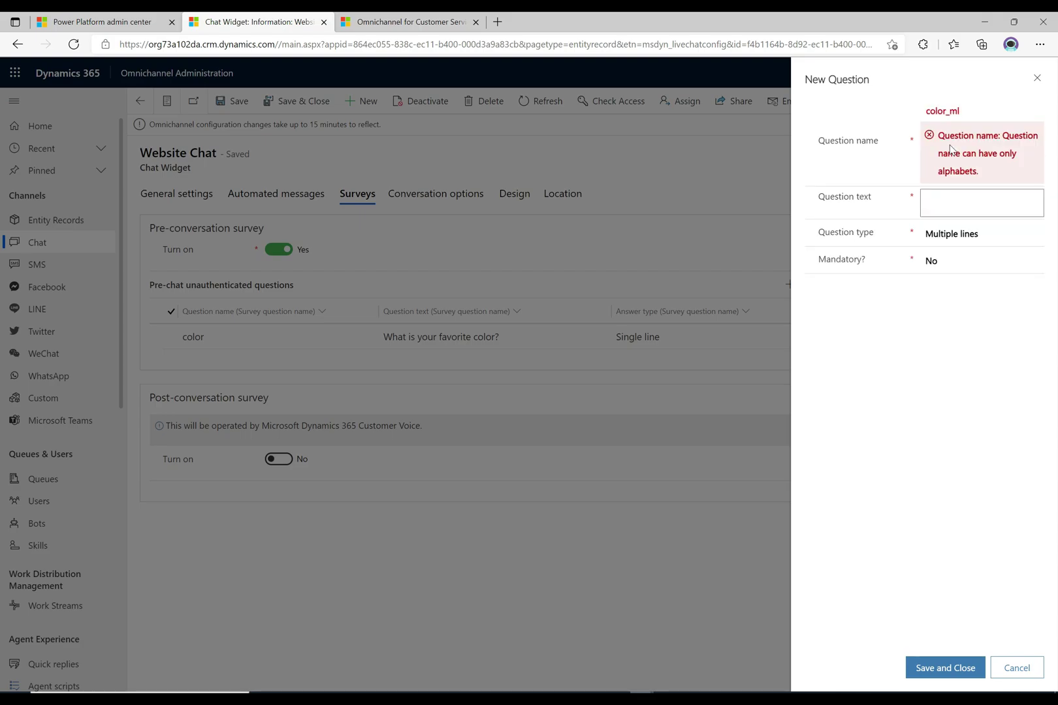
text(What)
click(966, 111)
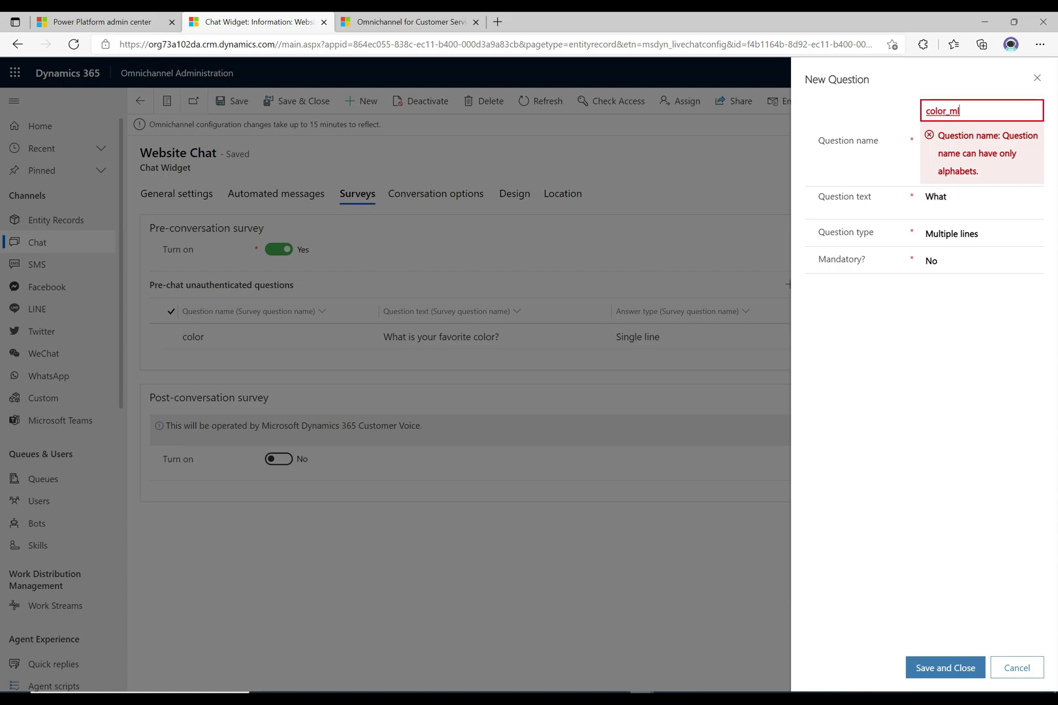
key(Delete)
key(Tab)
Step: Enter the text 'What is your favorite color (ml)?' and save the question
text(What is your)
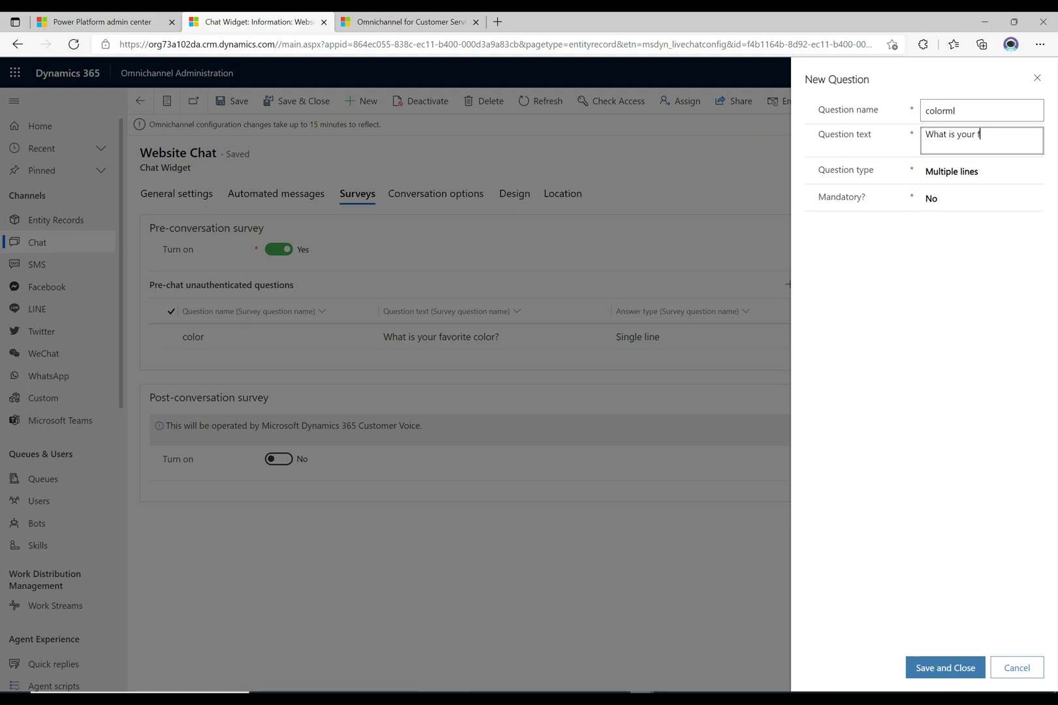
text(avoite)
key(BackSpace)
key(BackSpace)
key(BackSpace)
key(BackSpace)
key(BackSpace)
text(orite color (ml)?)
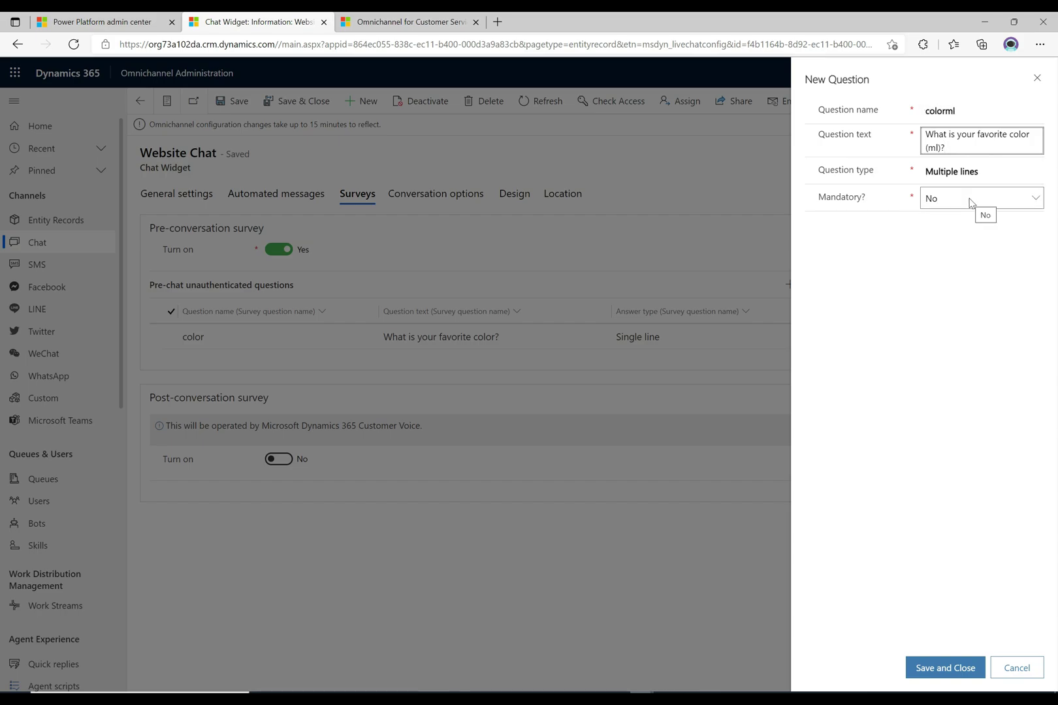
click(948, 674)
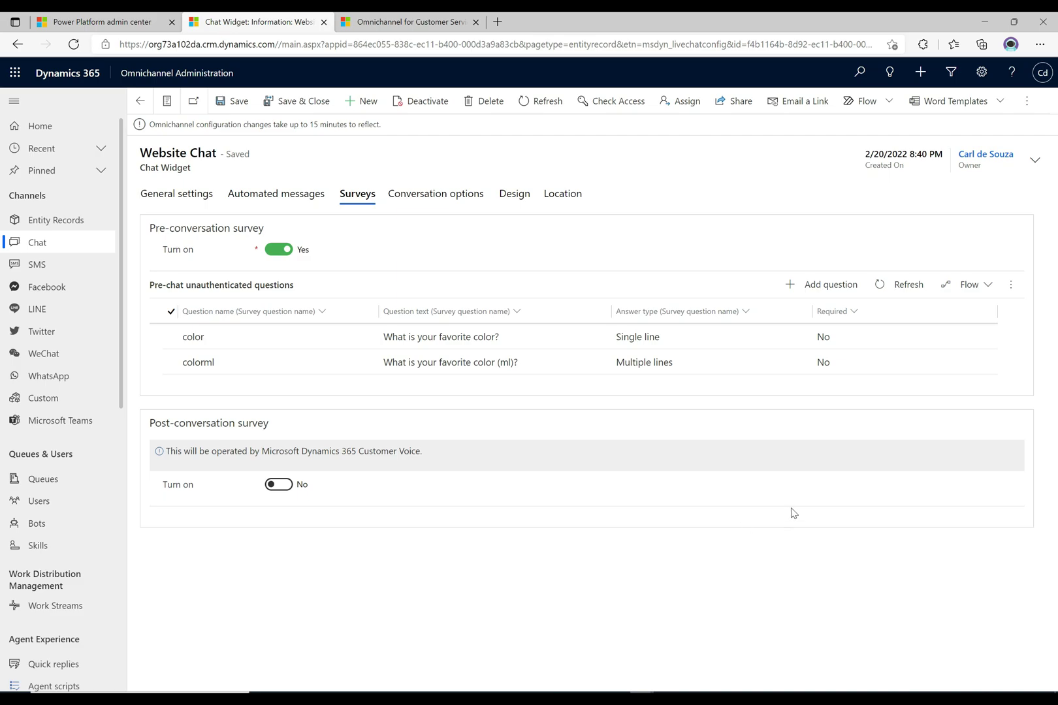
Step: Start an Option set question named 'coloros' asking 'What is your favorite color (OS)?'
click(841, 290)
key(Tab)
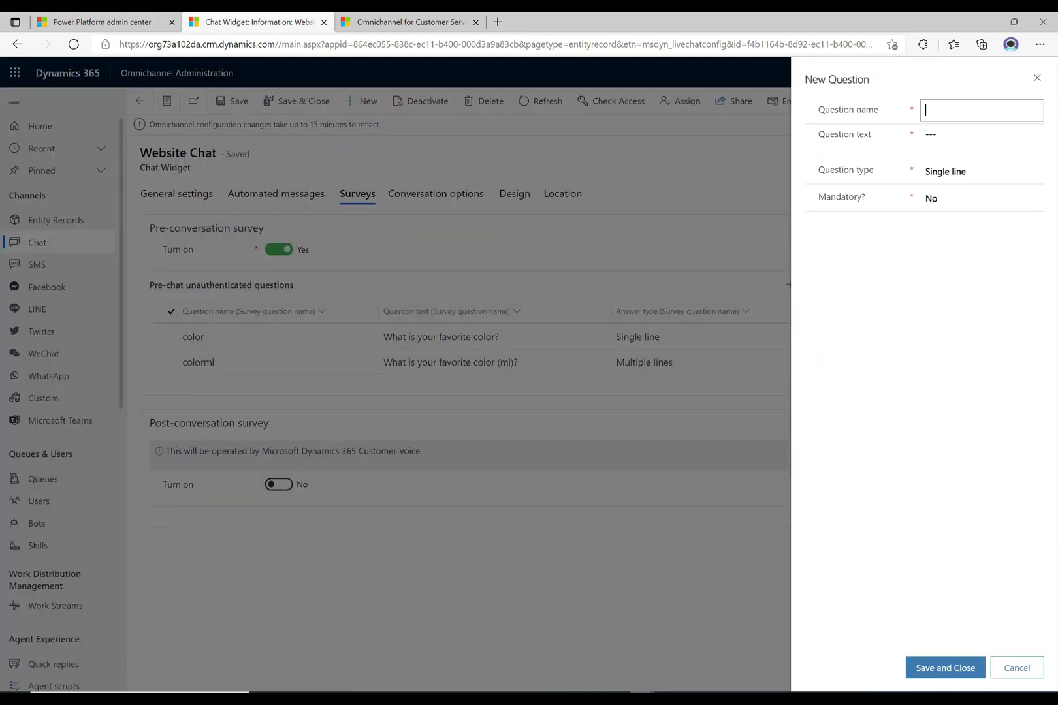
text(color)
click(957, 178)
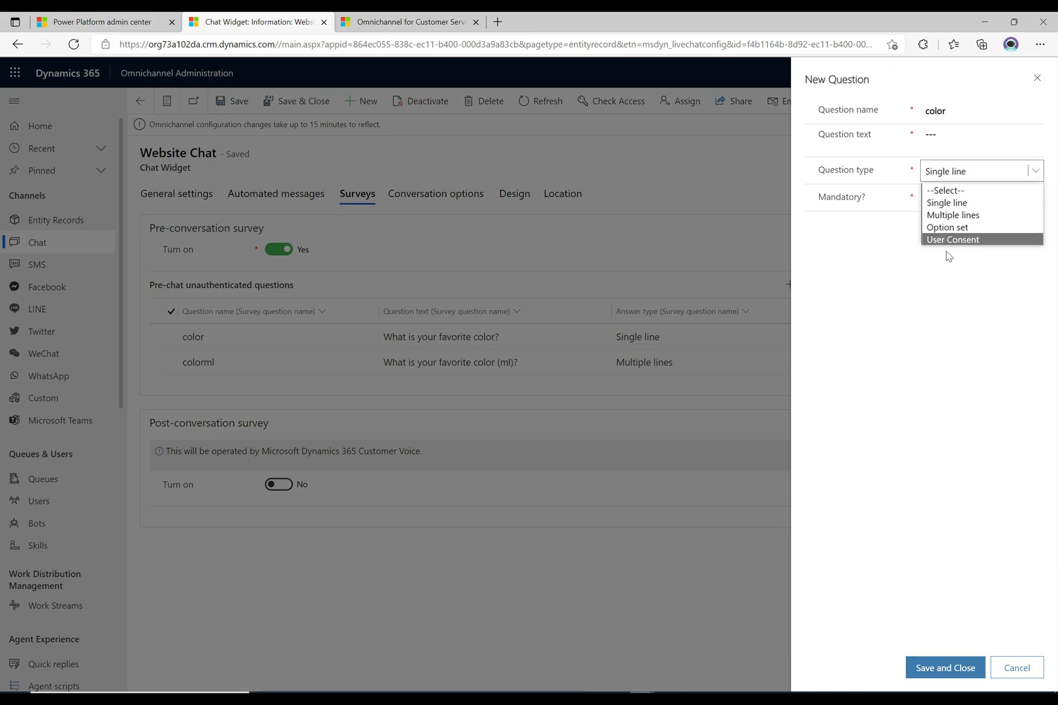
click(948, 228)
click(960, 139)
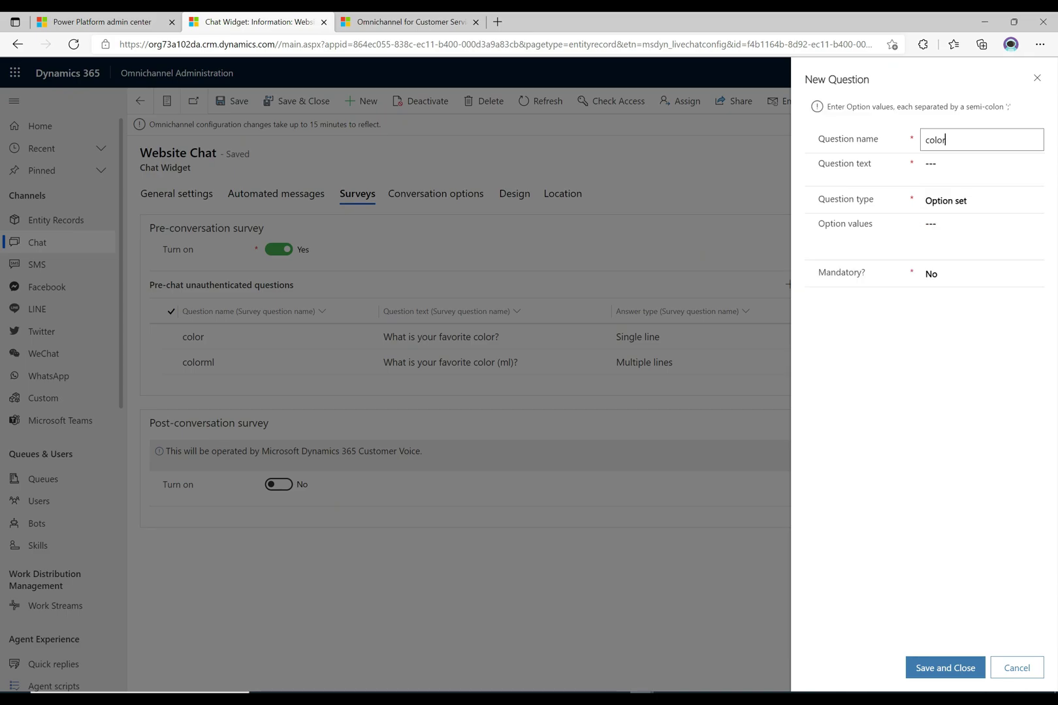
text(os)
key(Tab)
text(What os u)
key(BackSpace)
key(BackSpace)
key(BackSpace)
key(BackSpace)
text(is your favorite color (OS)?)
Step: List options Blue, Red, Orange, Purple on separate lines, make it mandatory, and save
click(966, 232)
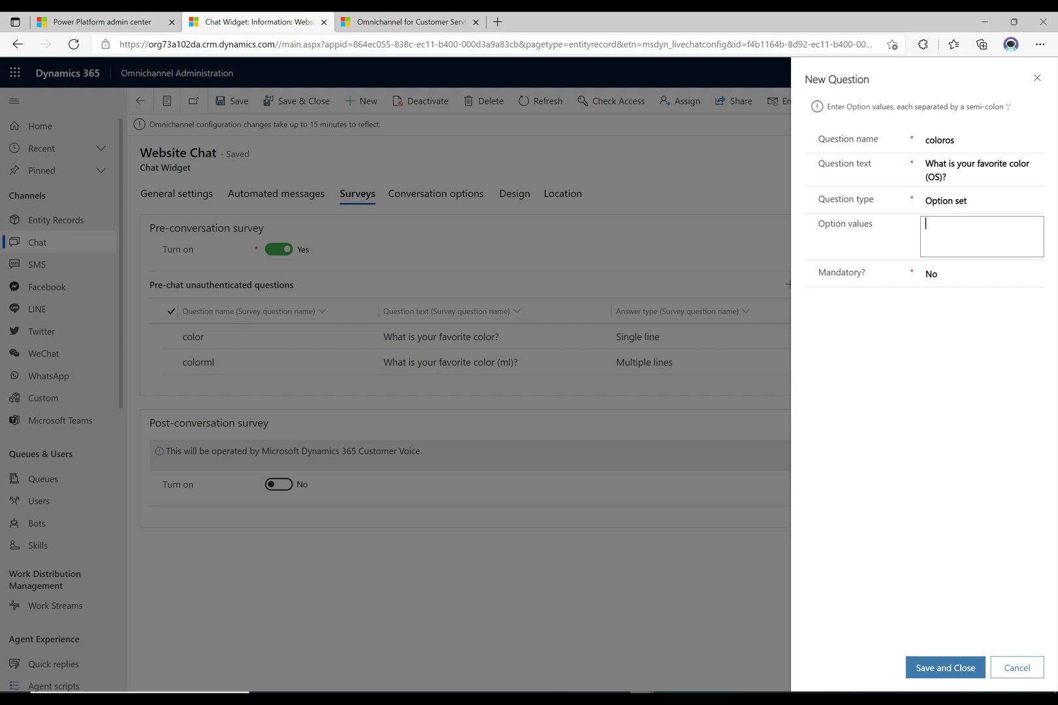
text(B)
text(lue)
key(Return)
text(Red)
key(Return)
text(Orange)
key(Return)
text(Purple)
click(957, 275)
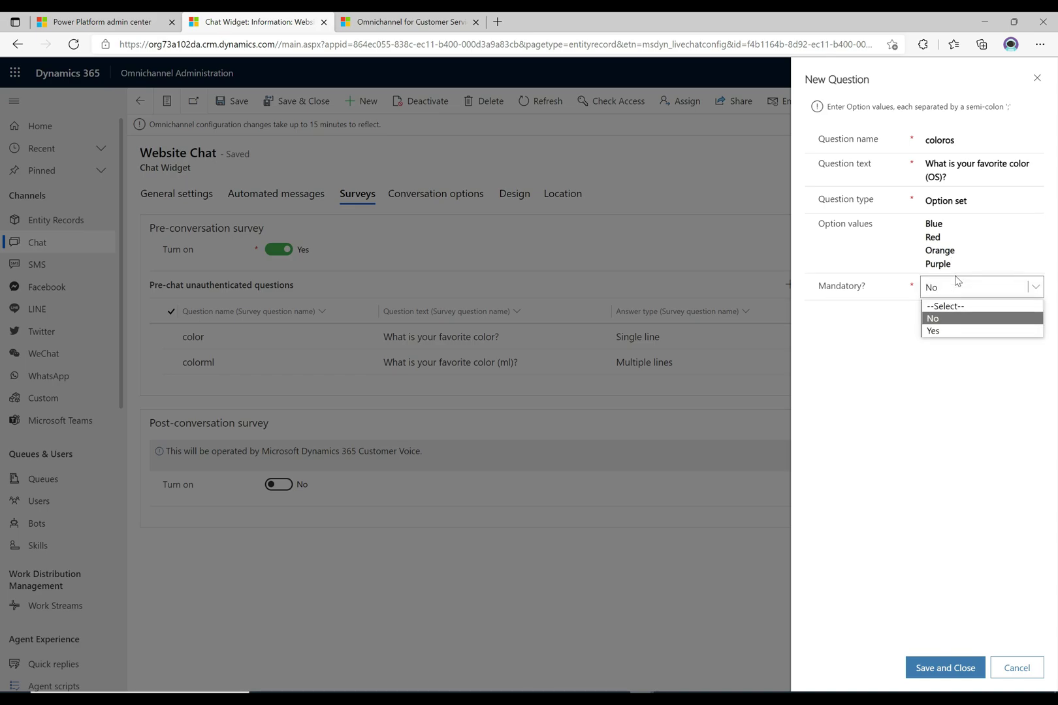
click(946, 331)
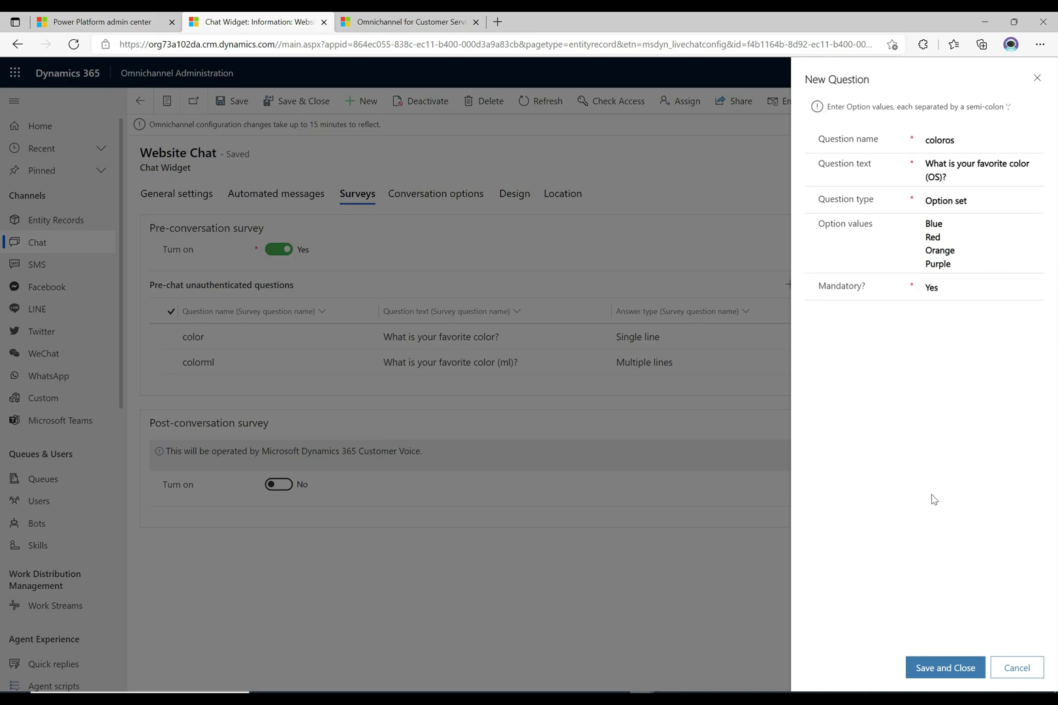
click(919, 666)
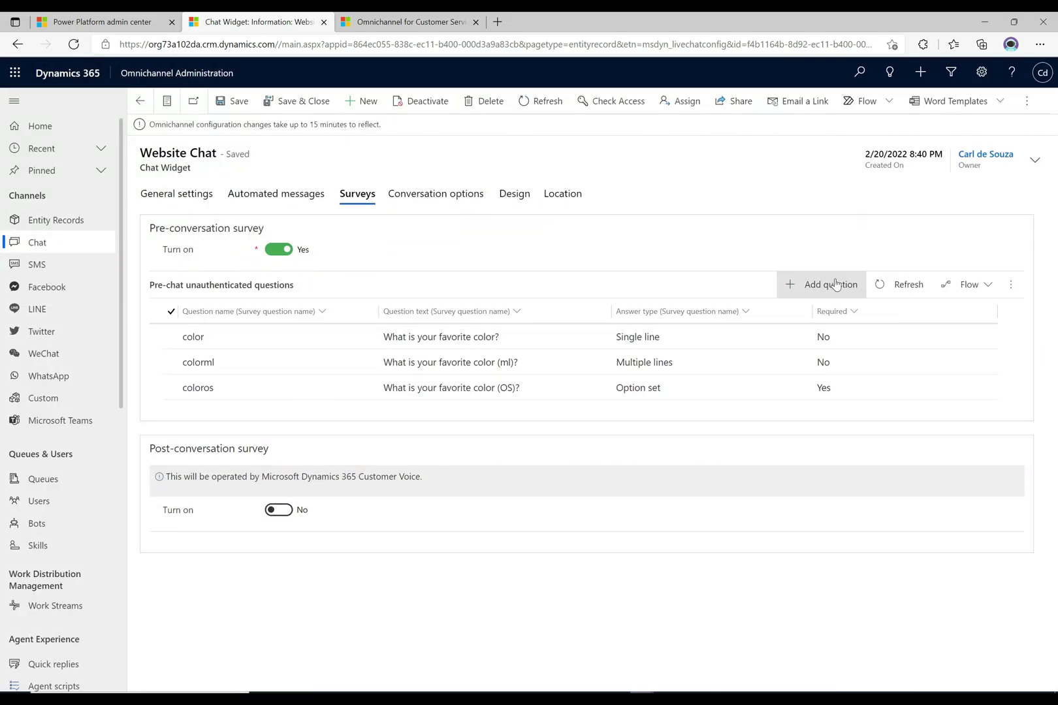
Step: Add the optional User Consent question 'consent' with text 'Consent' and save it
click(835, 286)
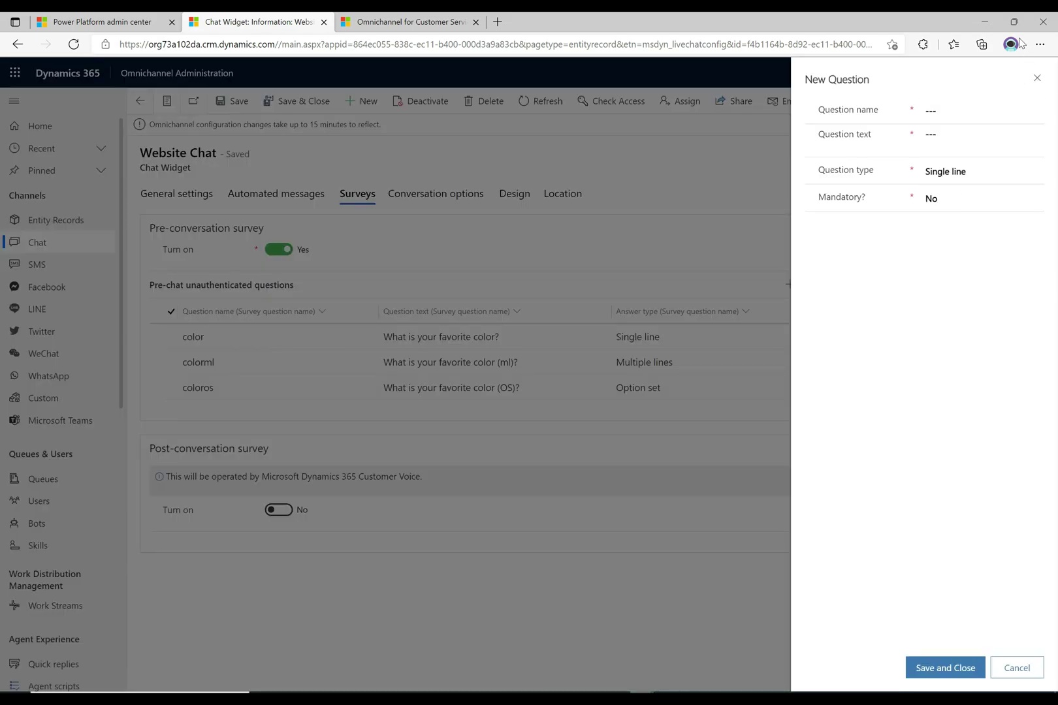
text(consent)
key(Tab)
text(Consent)
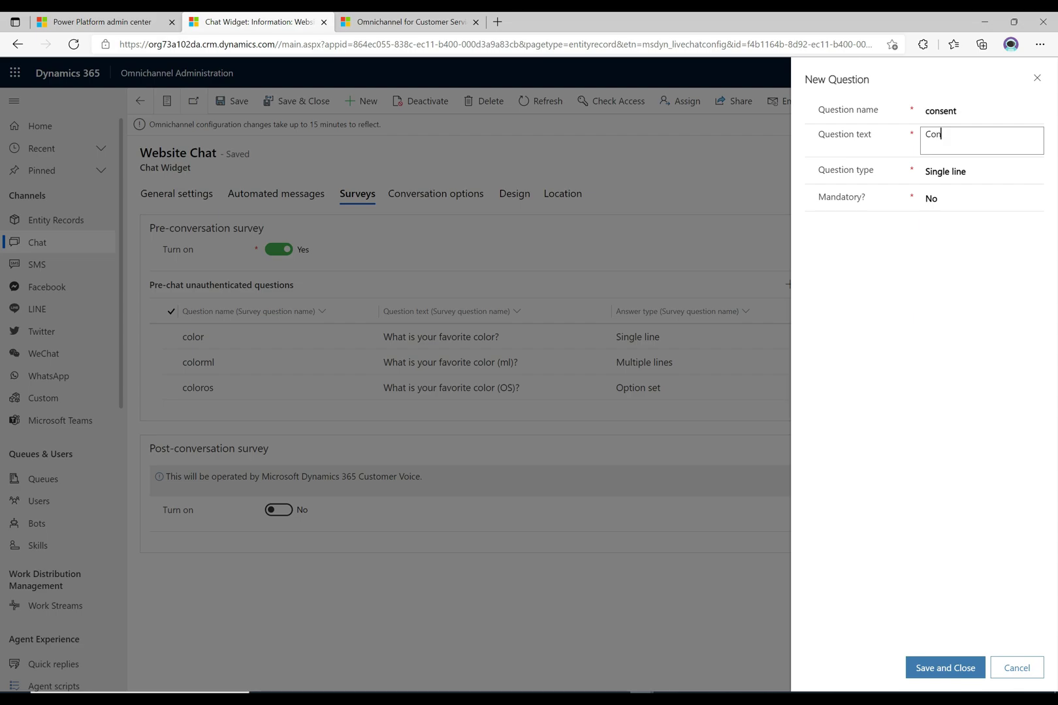
click(940, 175)
click(949, 239)
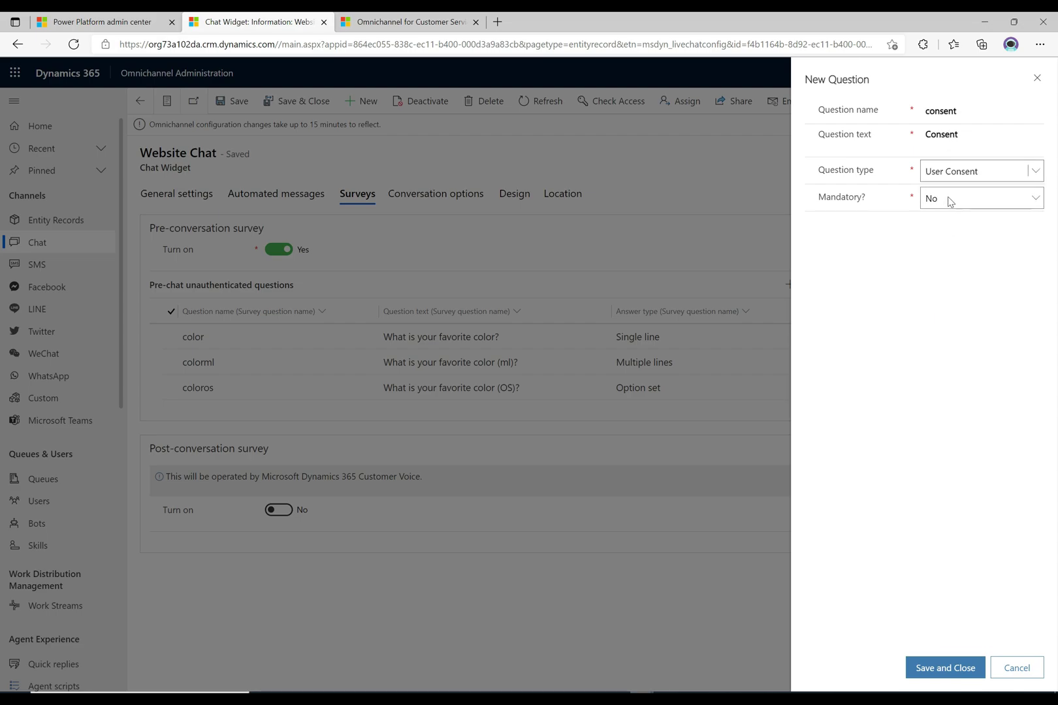
click(953, 669)
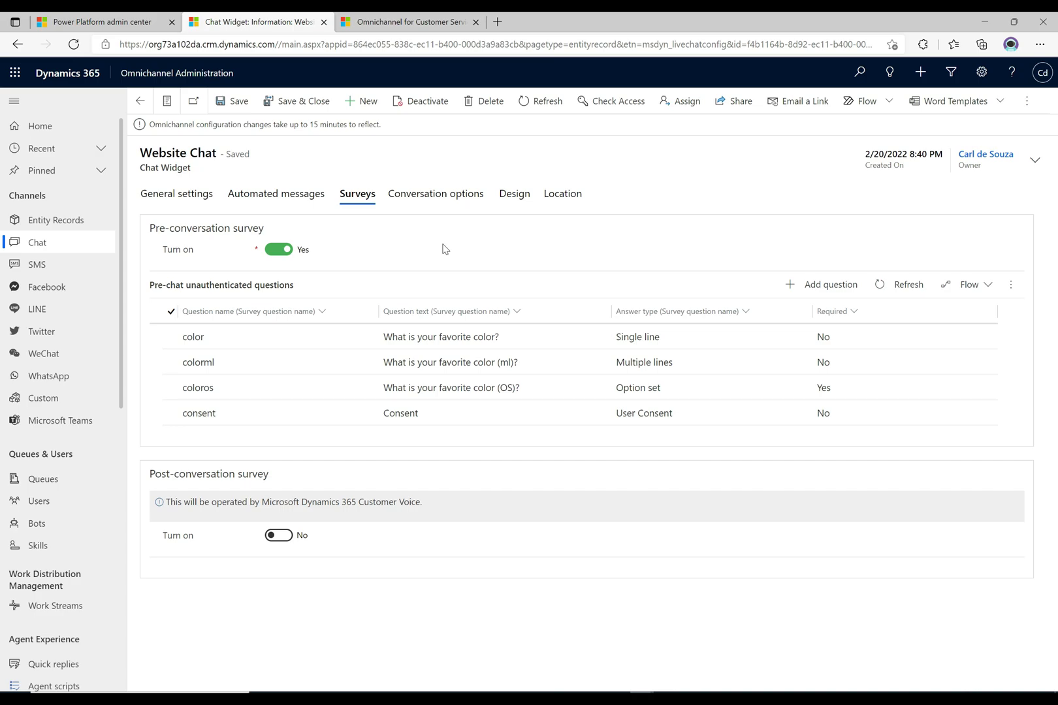
Step: Save the Website Chat widget configuration
drag(137, 154, 212, 154)
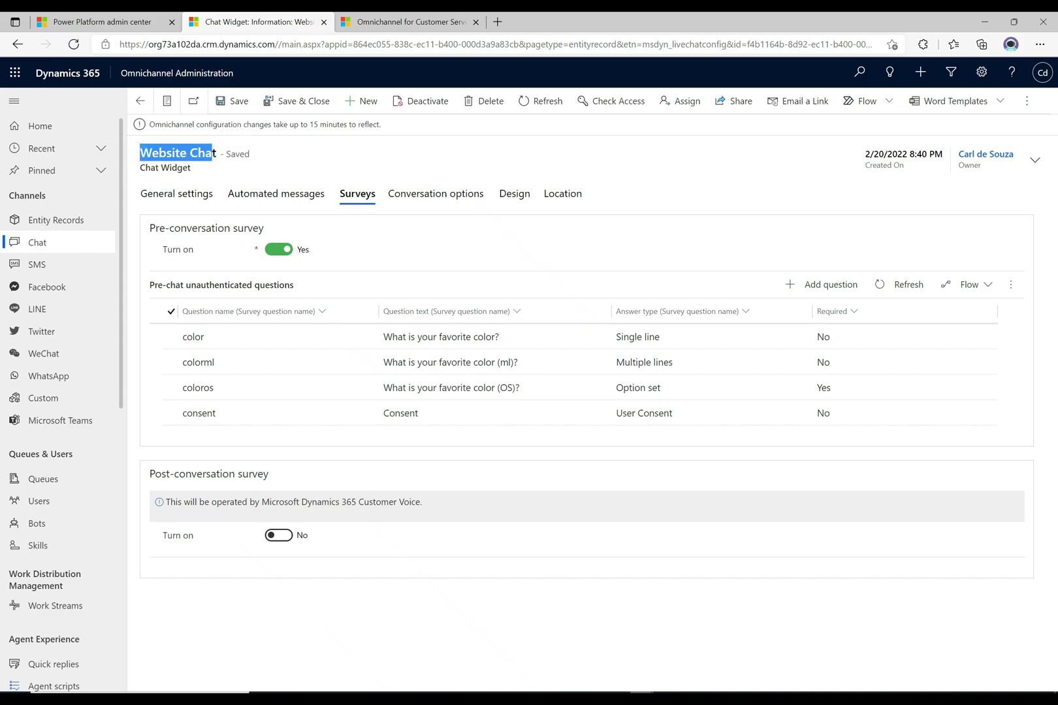
click(212, 154)
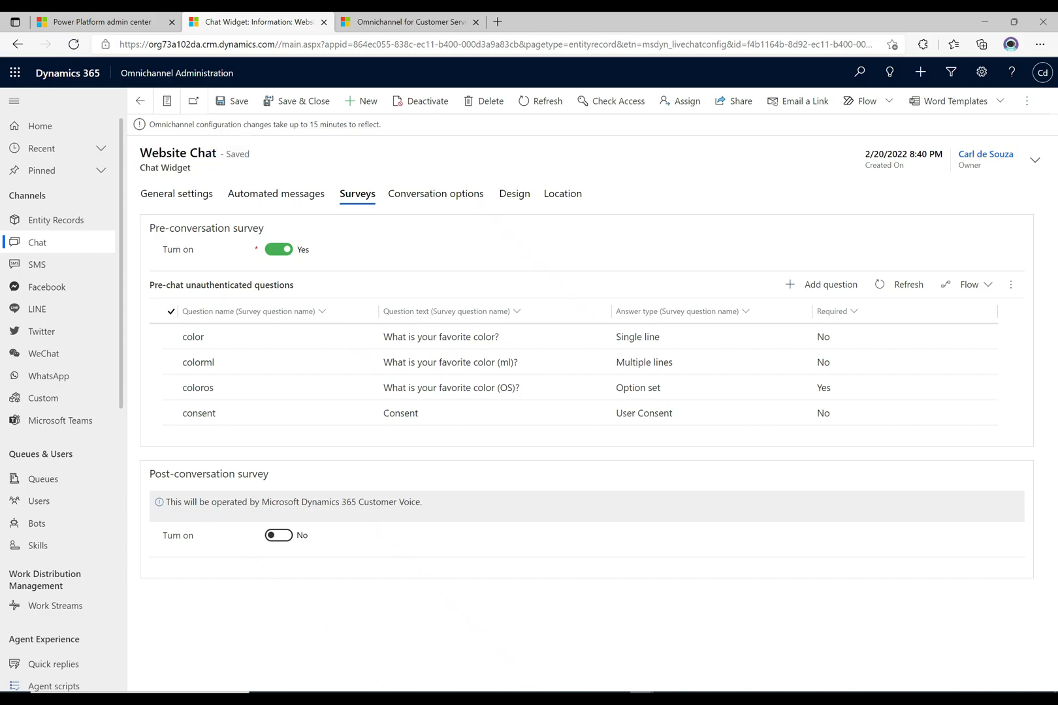
click(239, 105)
Step: Go to the WebsiteChat.html test page and close the existing test chat
mouse_move(762, 699)
click(762, 643)
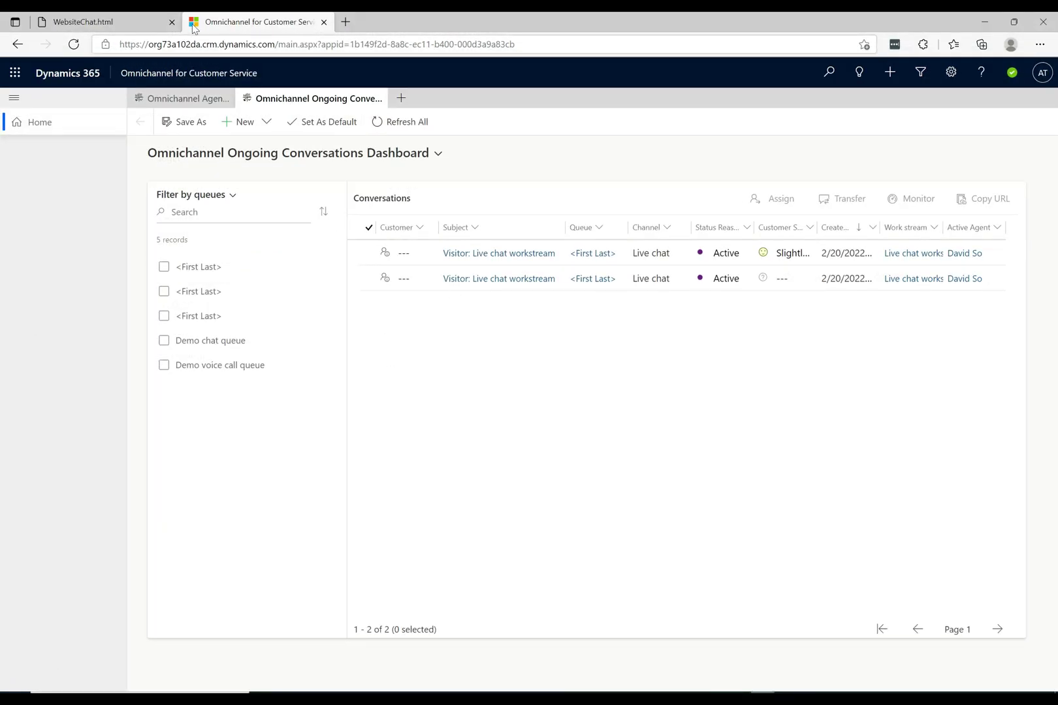
click(139, 20)
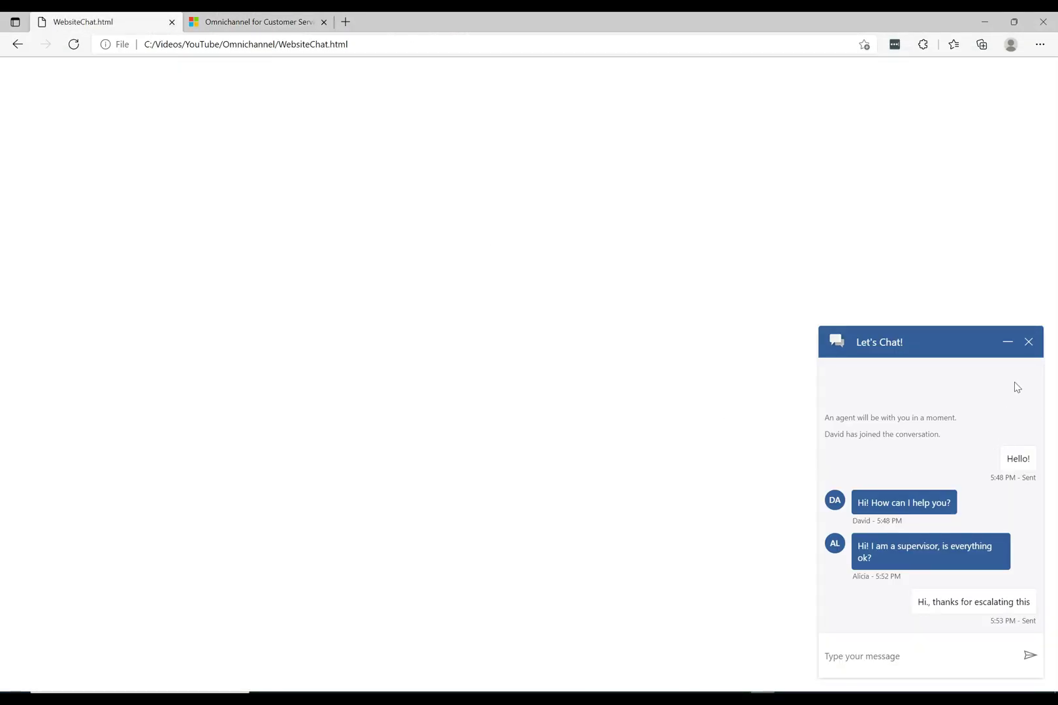
click(1029, 342)
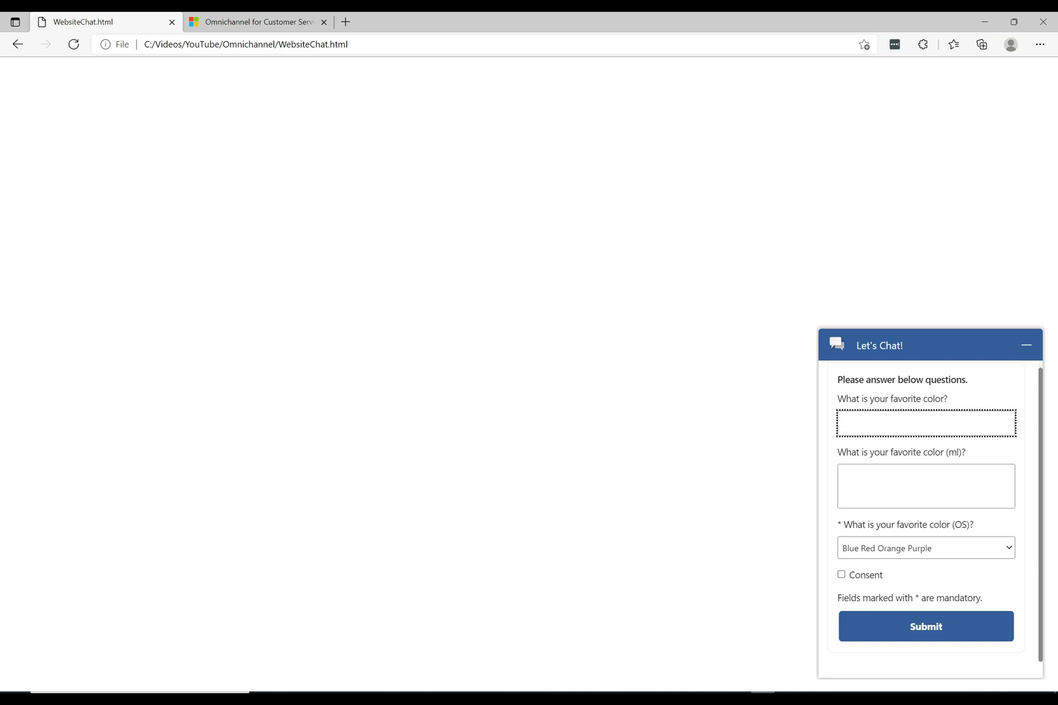
Step: Answer the colour questions with Blue and a two-line Blue / Red, leaving the option-set unchanged
text(Blue)
click(843, 474)
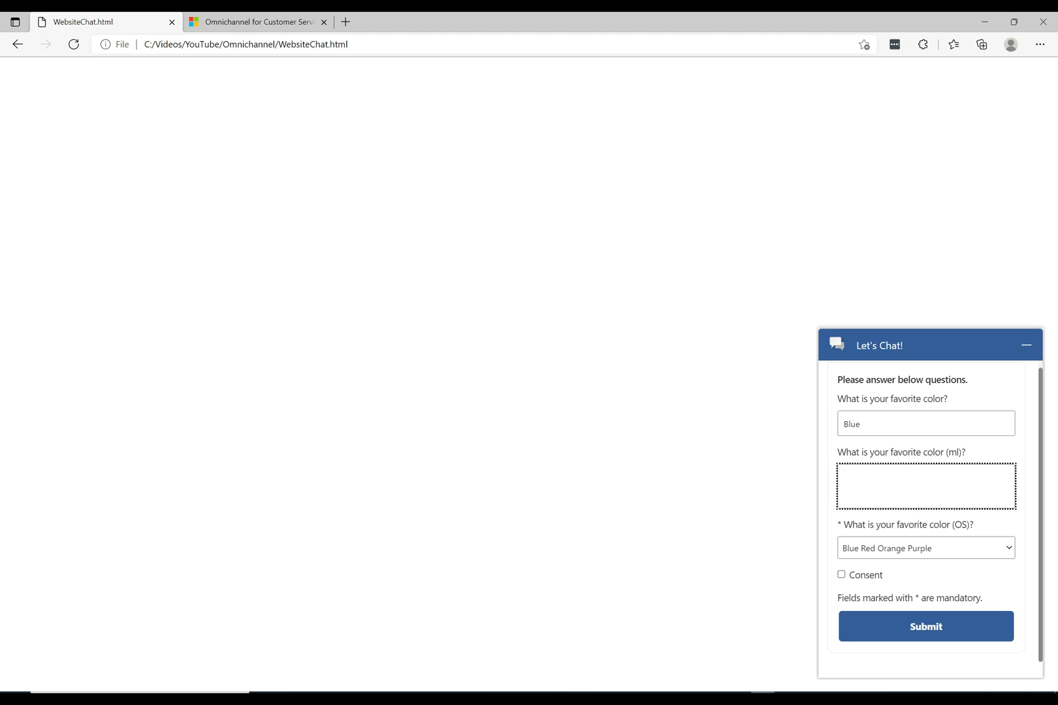
text(Blue)
key(Return)
text(Ref)
click(1009, 552)
click(1010, 554)
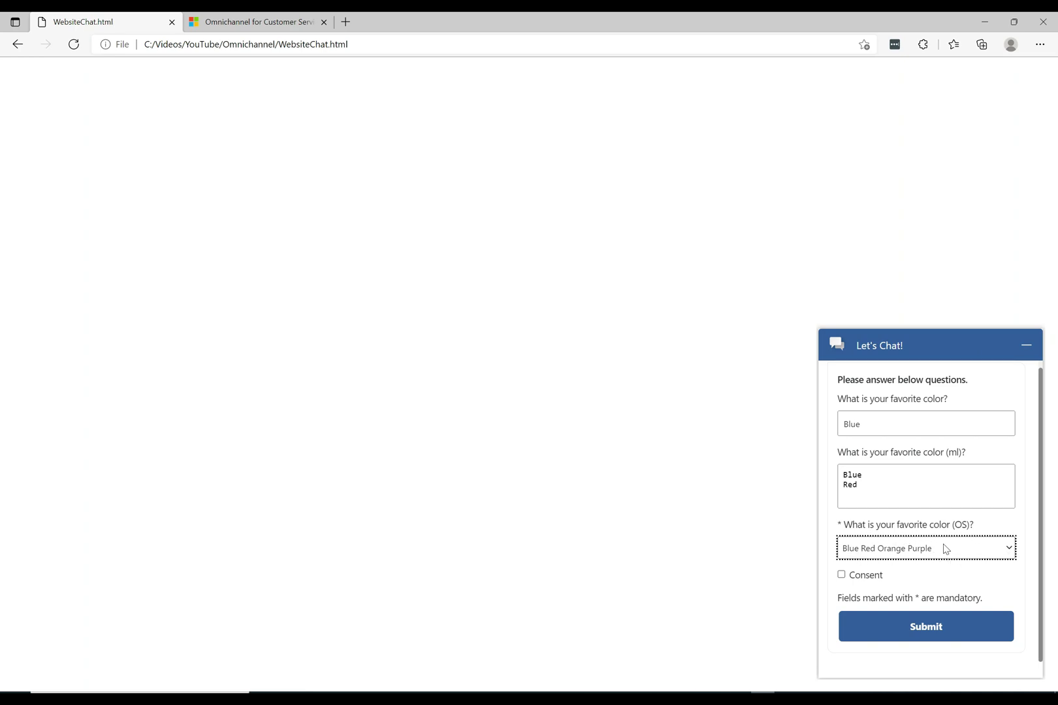
click(892, 555)
click(893, 555)
Step: Tick Consent, submit the pre-chat survey, and return to the Omnichannel dashboard
click(841, 576)
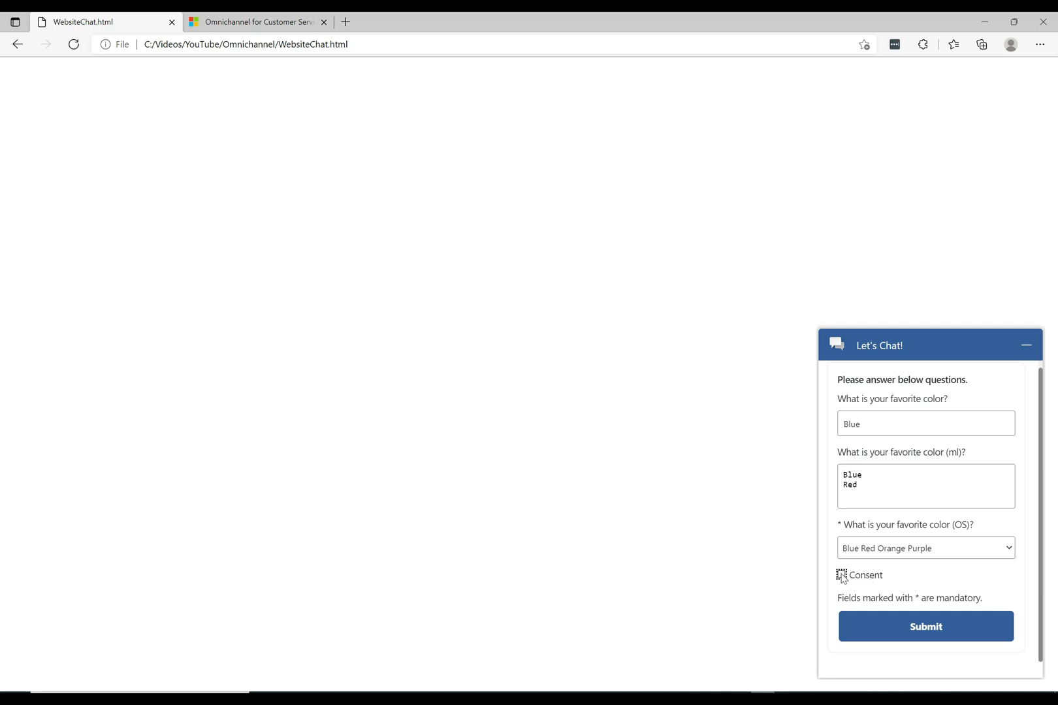
click(842, 576)
double_click(839, 524)
key(shift+Tab)
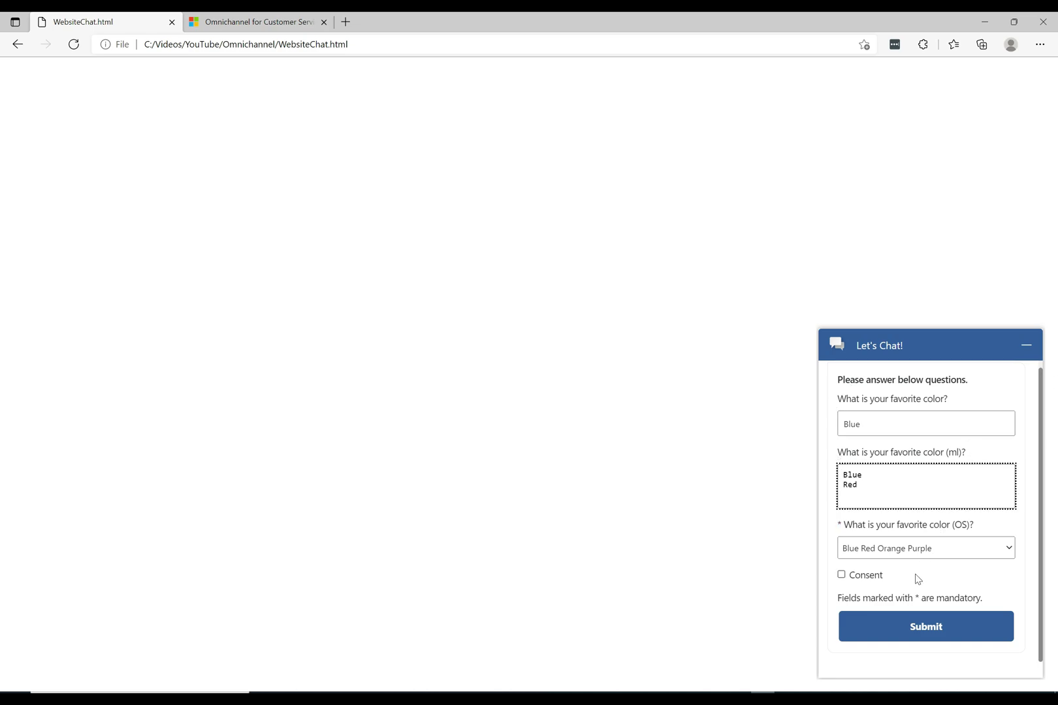
click(842, 576)
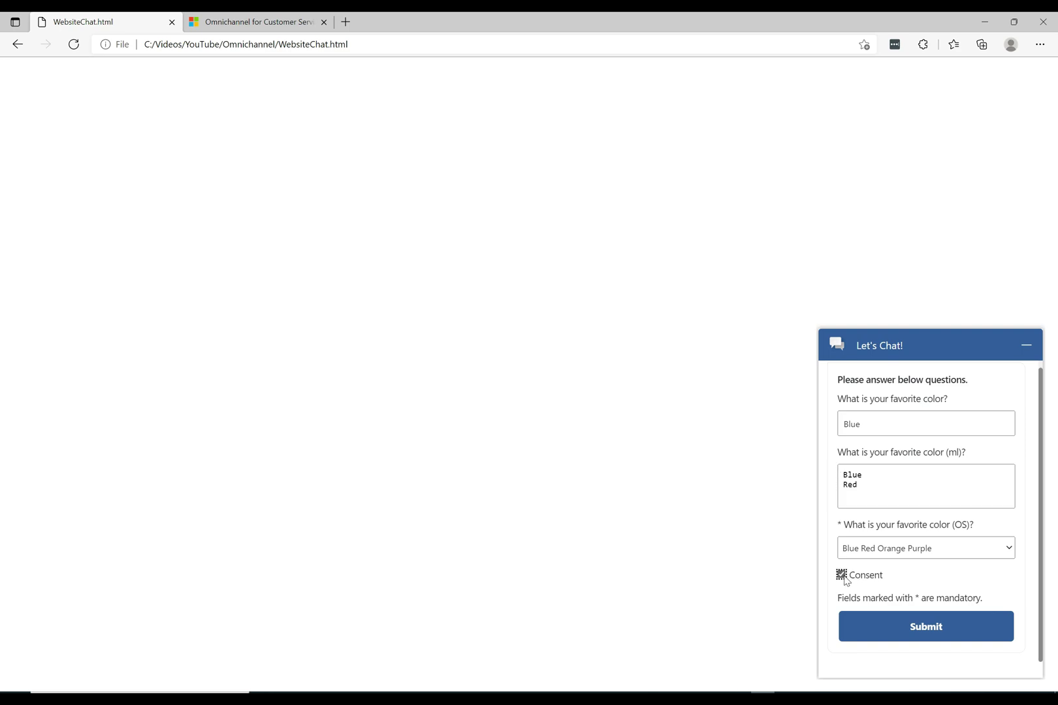
click(936, 635)
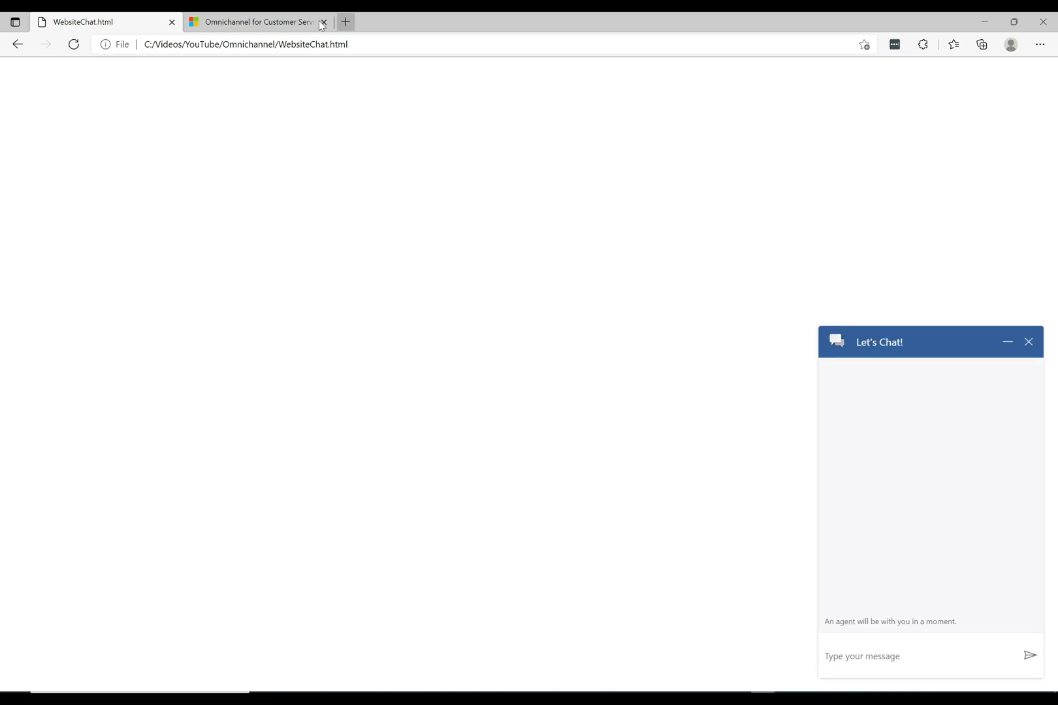
click(244, 17)
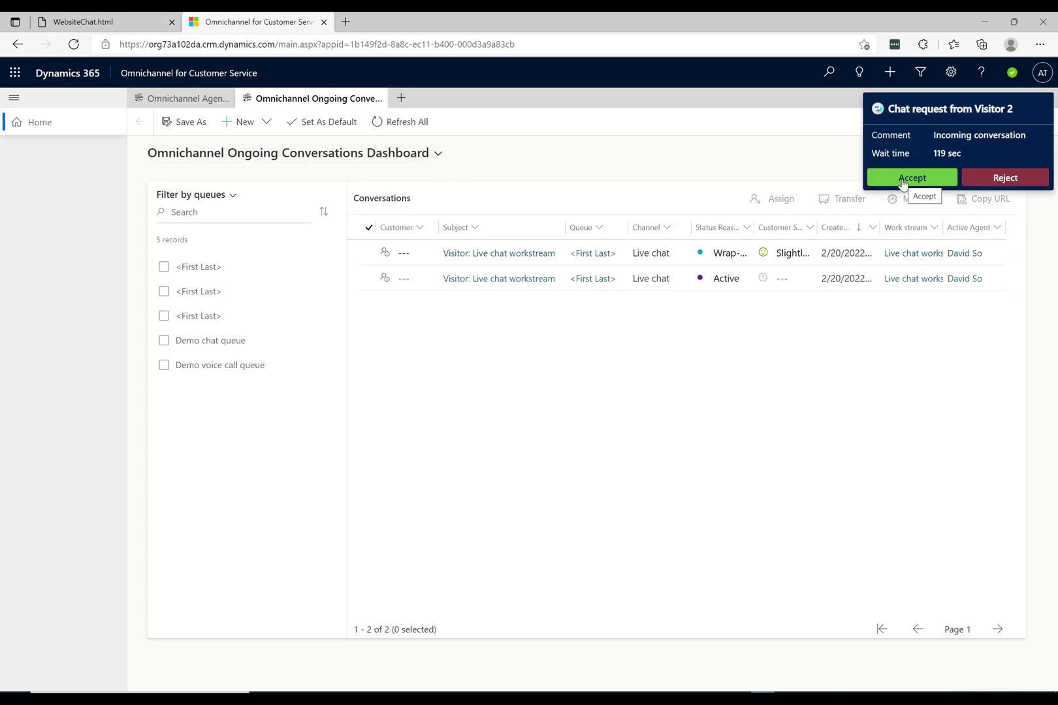
Step: Accept Visitor 2's chat and review the pre-chat survey answers, including Consent True
click(903, 182)
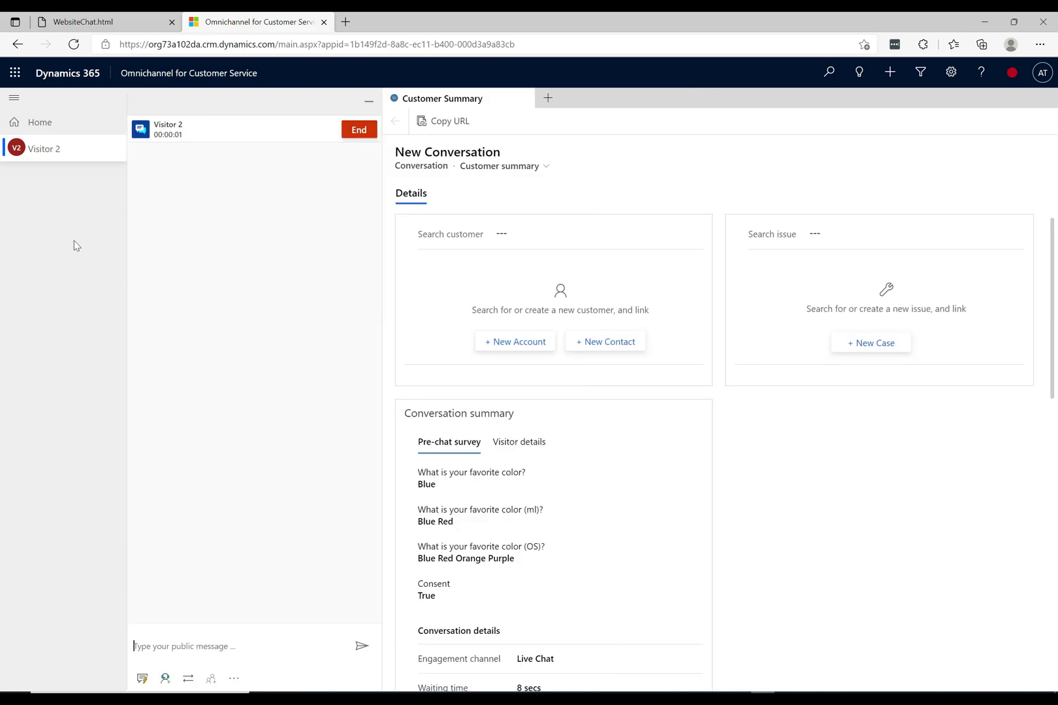
click(418, 442)
drag(435, 595, 418, 595)
click(421, 596)
Step: End the Visitor 2 conversation and close the session
click(359, 130)
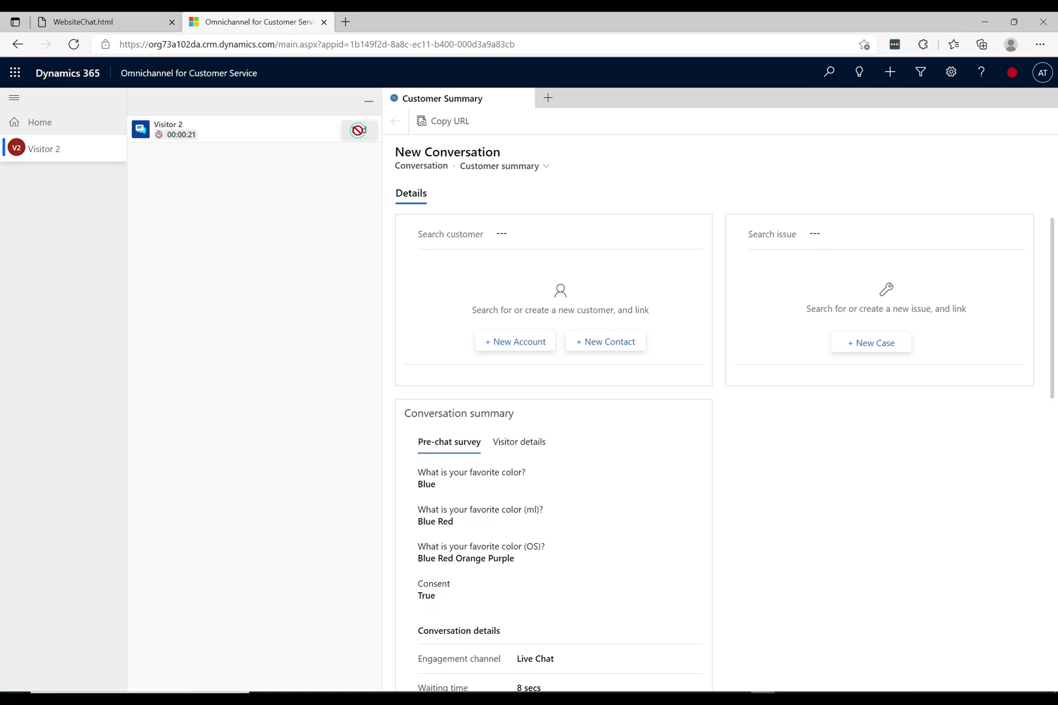
click(112, 151)
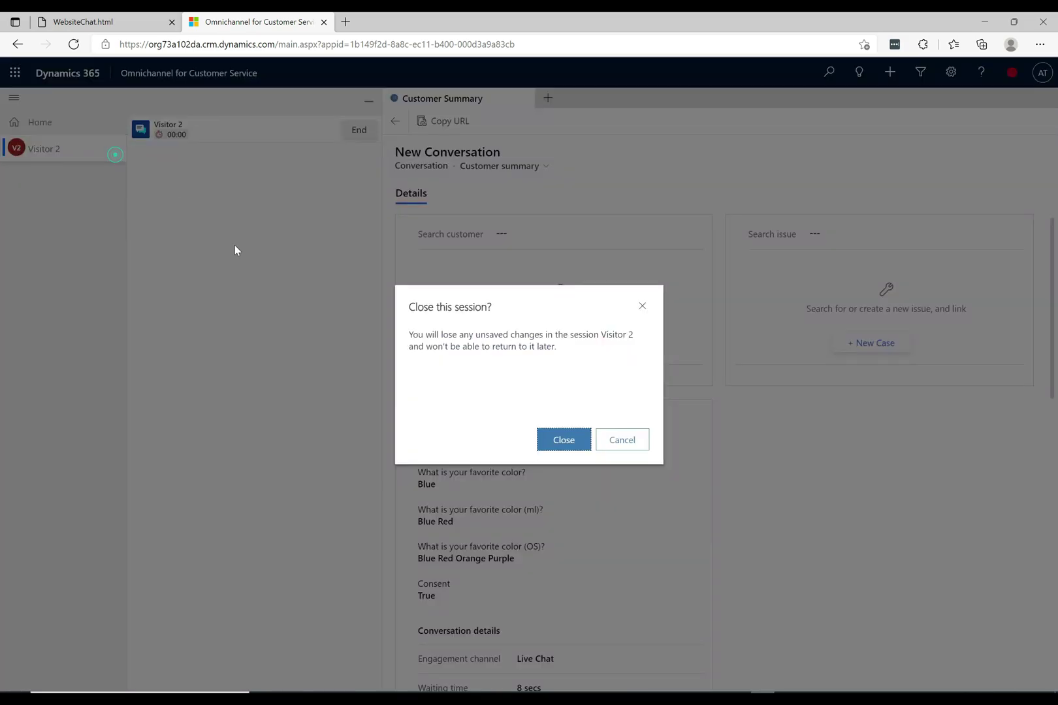
click(563, 440)
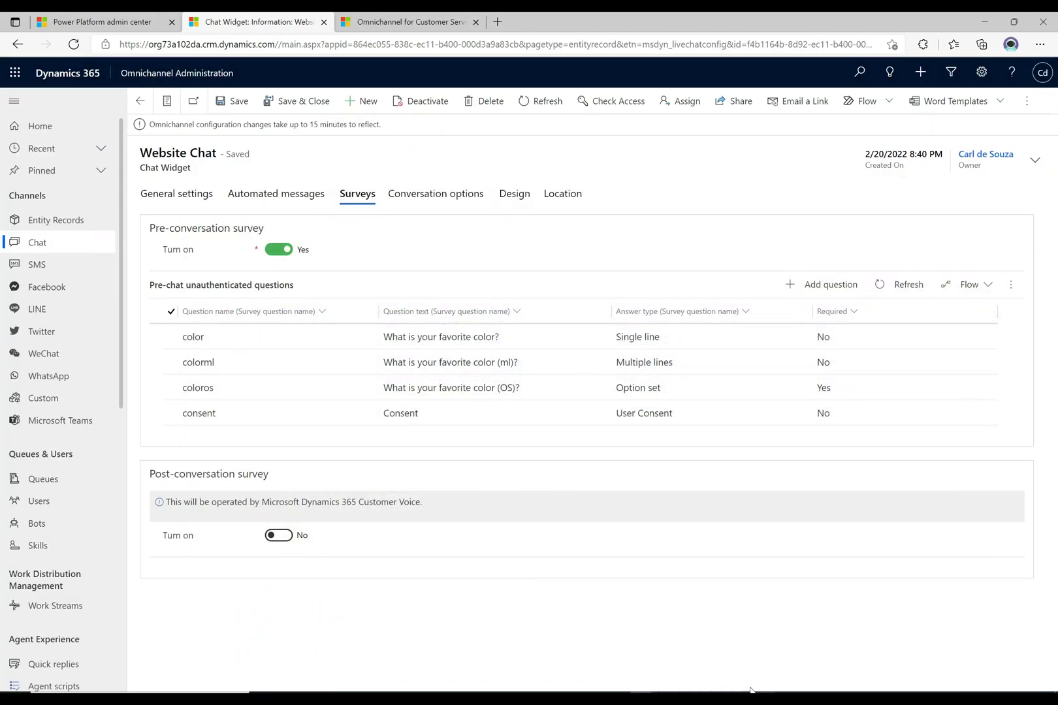
Step: Edit the coloros question to separate its option values with semicolons and save it
click(421, 397)
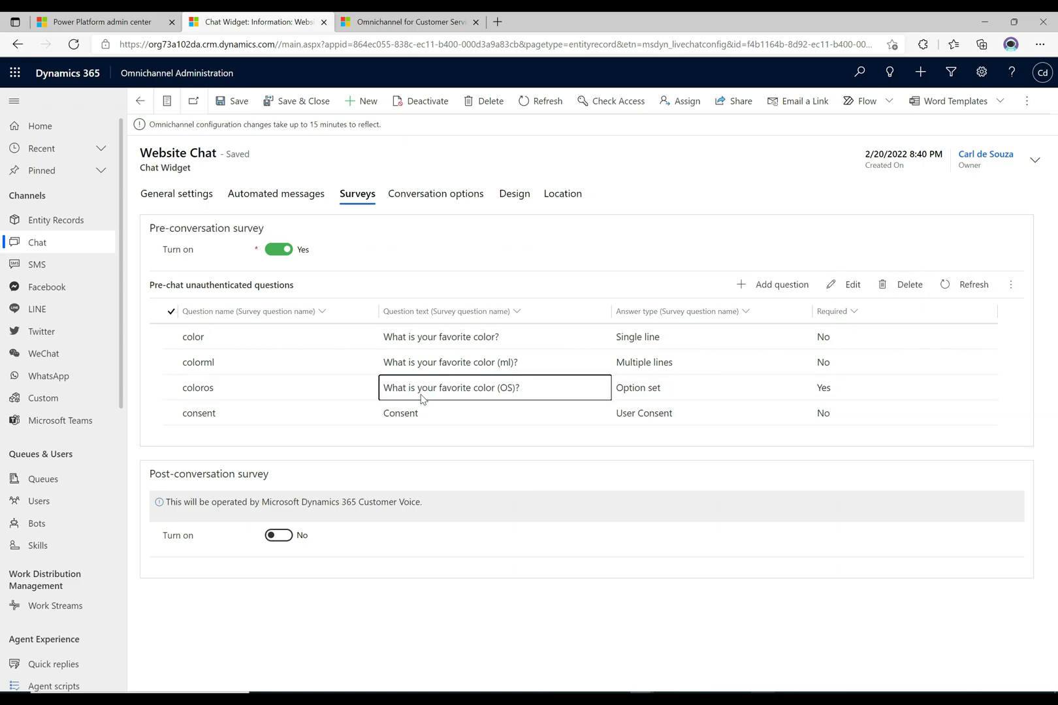
double_click(421, 395)
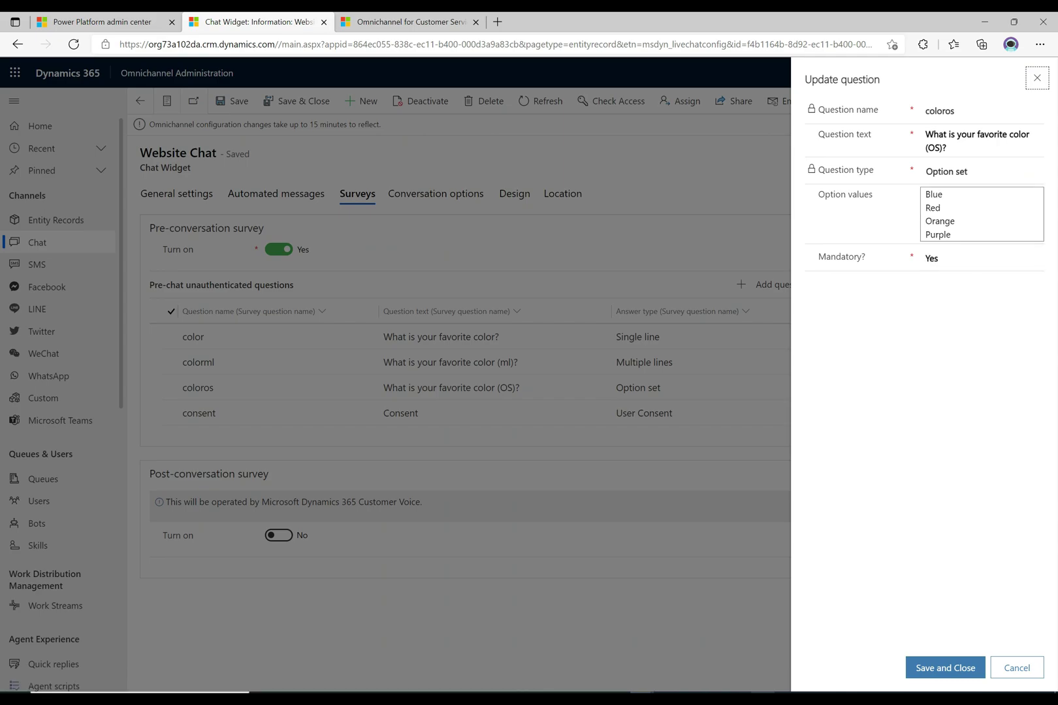
click(942, 194)
text(;)
click(941, 208)
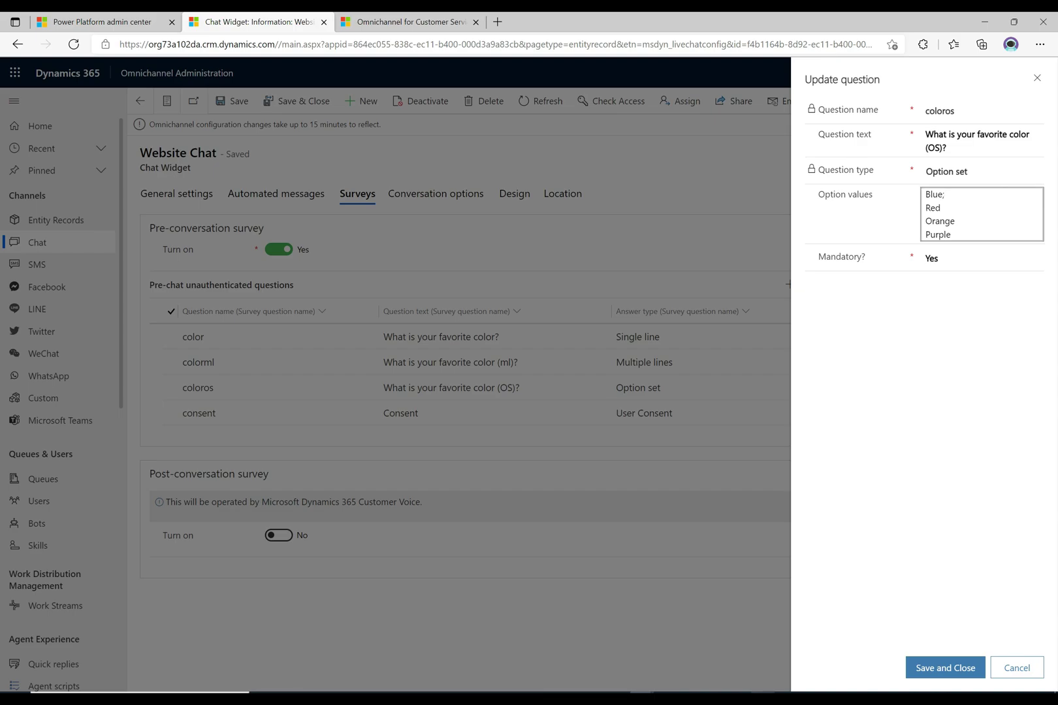
text(; Red)
text(;)
click(951, 234)
click(951, 674)
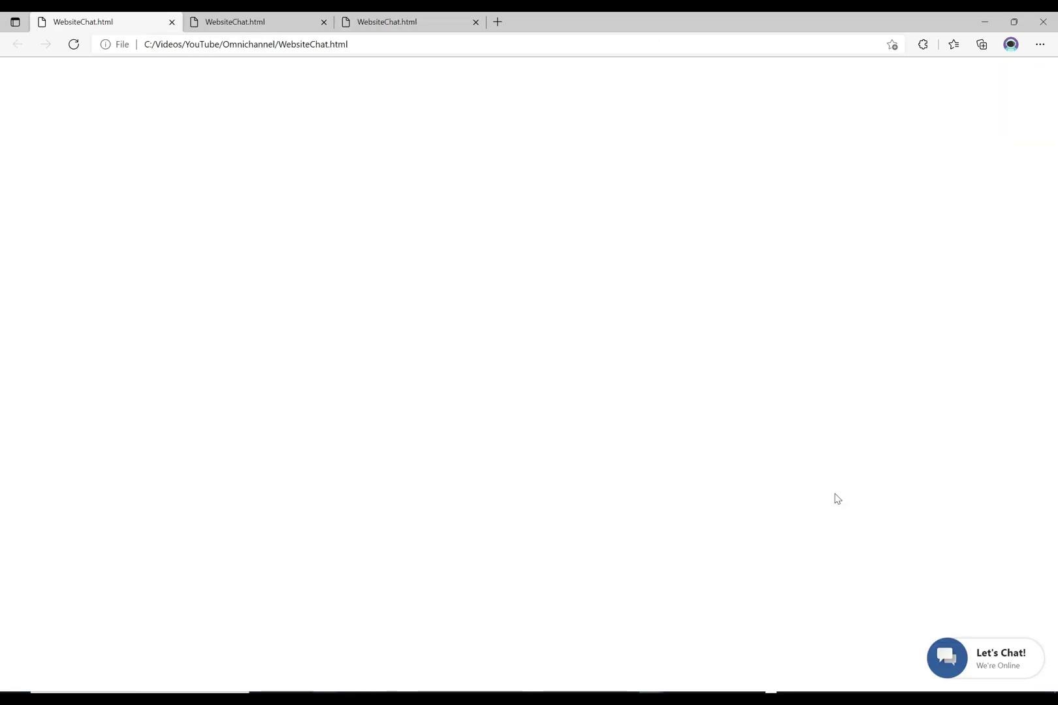
Step: Open the Let's Chat pre-chat form and inspect the favorite color (OS) dropdown choices
click(1004, 664)
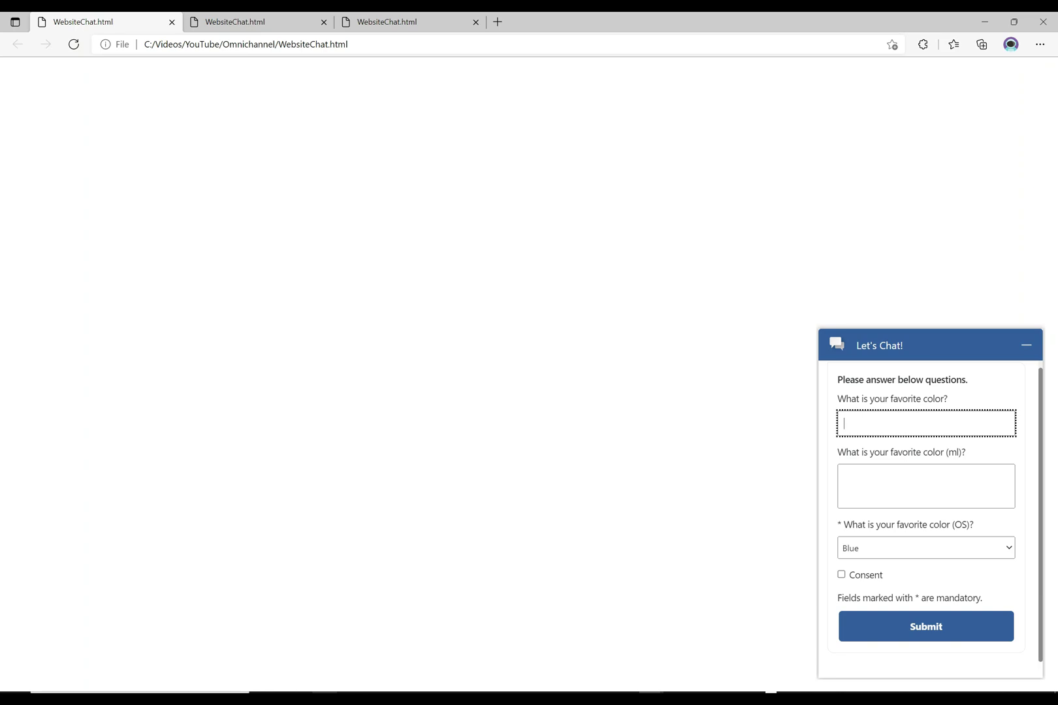
click(868, 551)
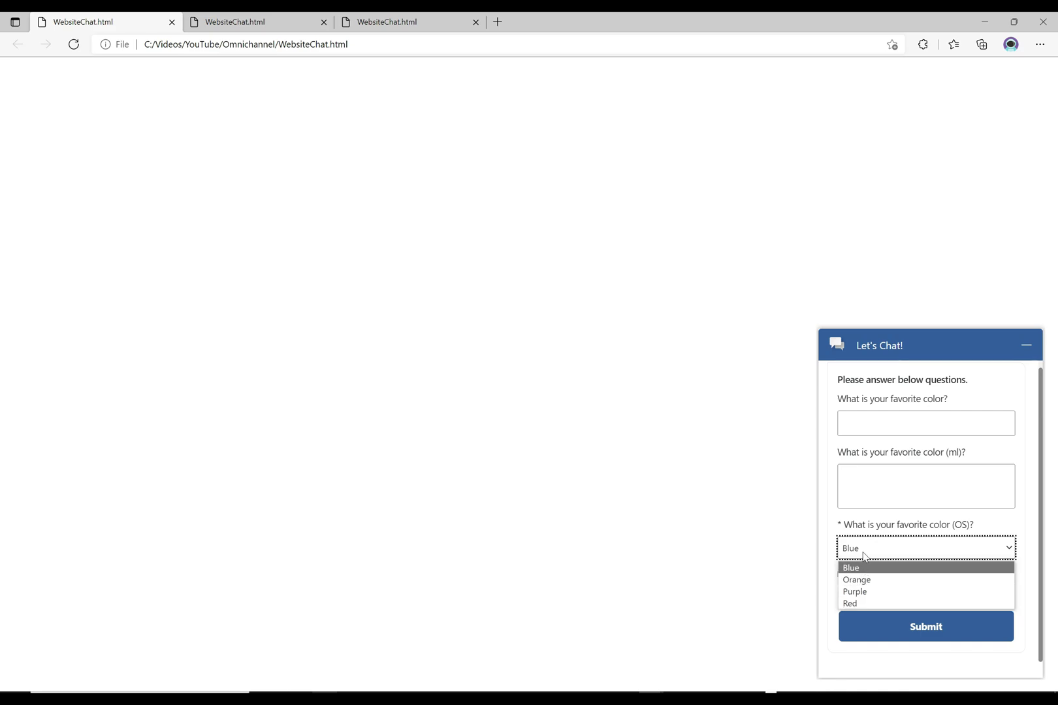
click(338, 468)
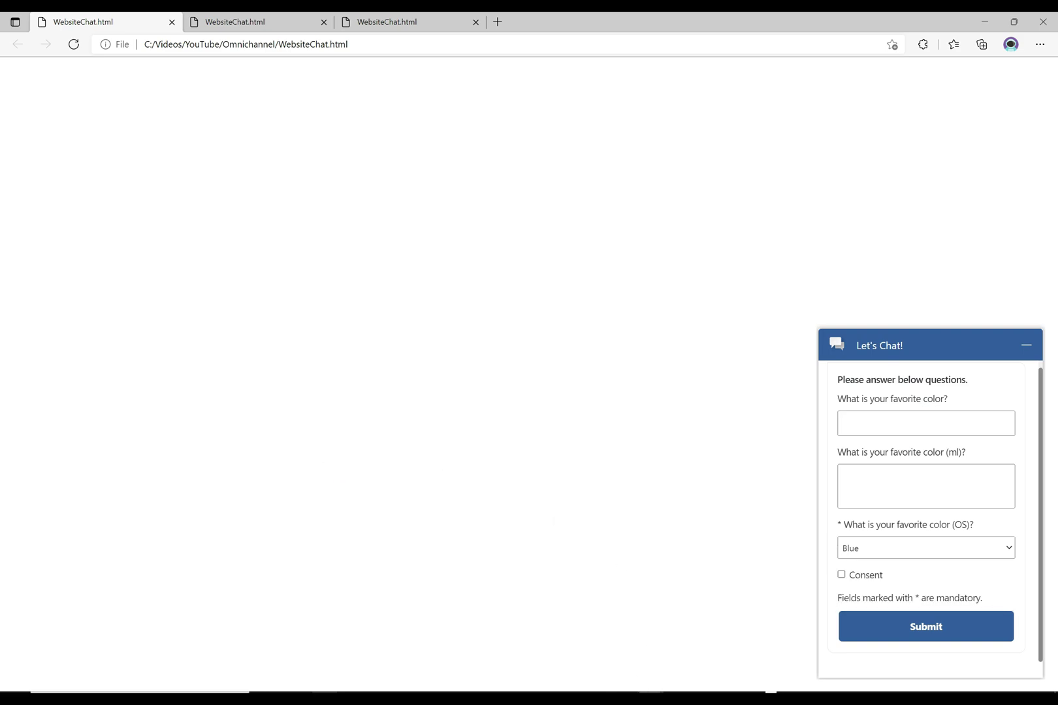
Step: In the Chat Widget settings, open the favorite color (OS) pre-chat question for editing
mouse_move(653, 697)
click(593, 643)
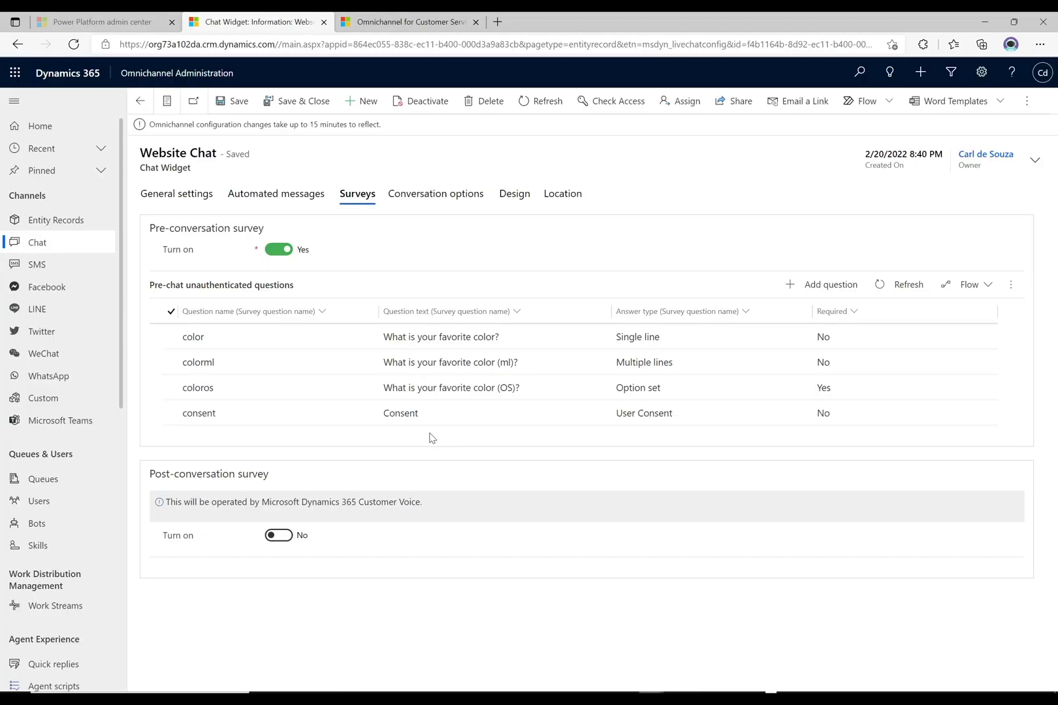
click(425, 389)
double_click(425, 390)
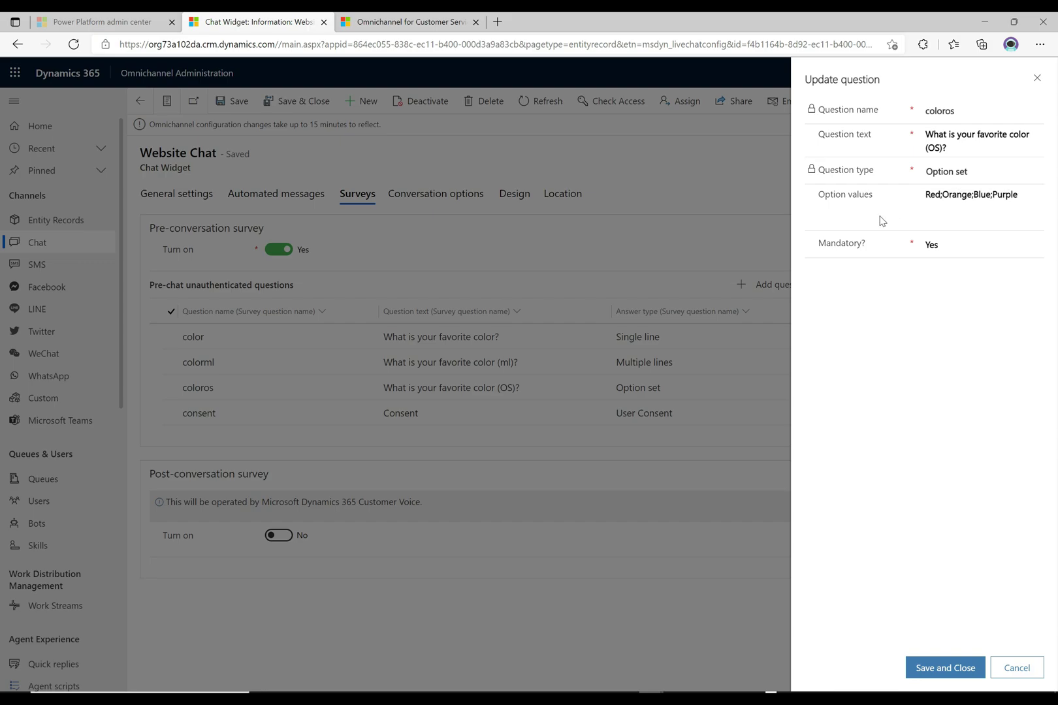
Step: Renumber the option values to 1 - Red, 2 - Orange, 3 - Blue, 4 - Purple and save the question
click(992, 194)
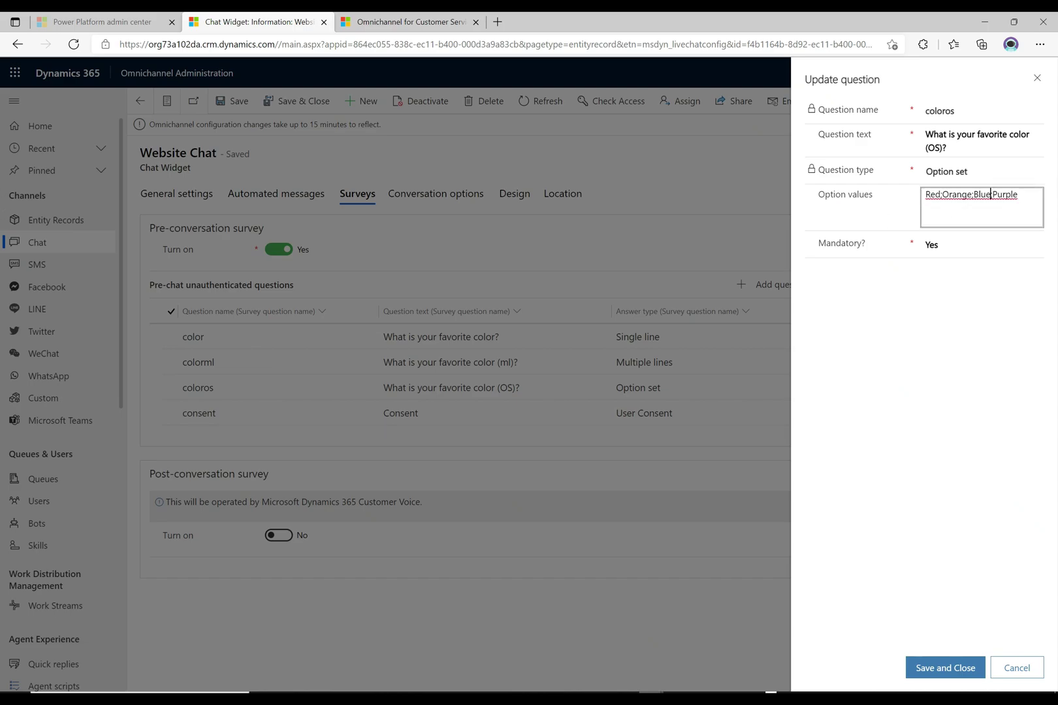
key(ctrl+Left)
key(ctrl+Left)
key(ctrl+Left)
text(1 -)
key(ctrl+Right)
text(2 -)
key(Right)
key(Right)
text(3)
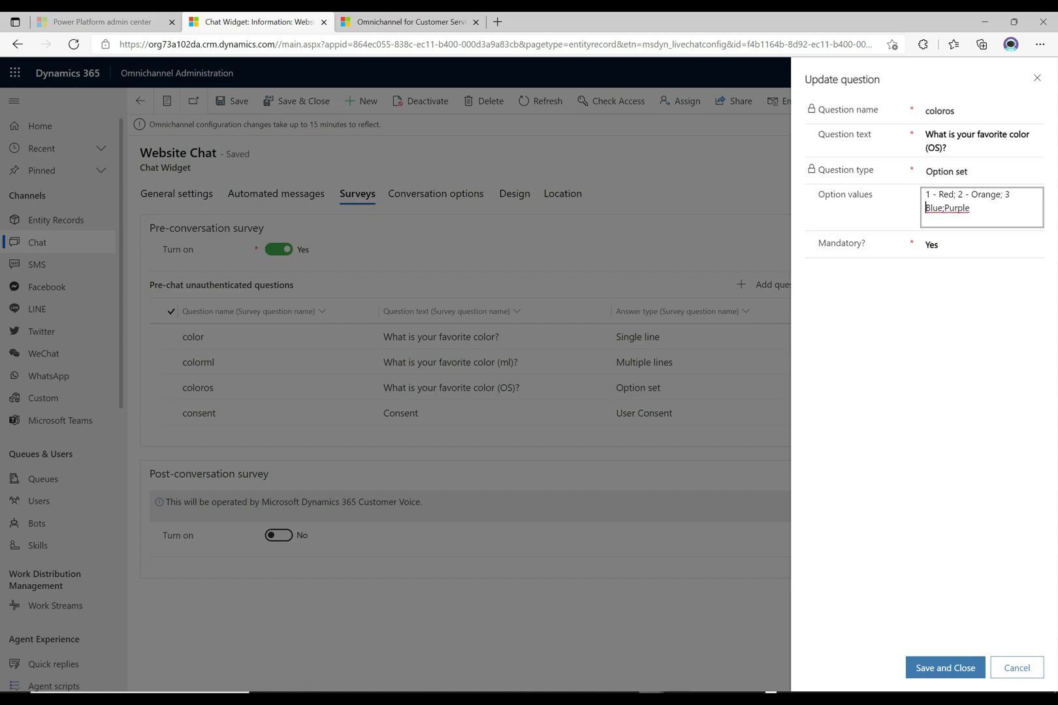
key(BackSpace)
text(-)
key(Right)
key(Right)
key(Right)
key(Right)
text(4 -)
click(933, 668)
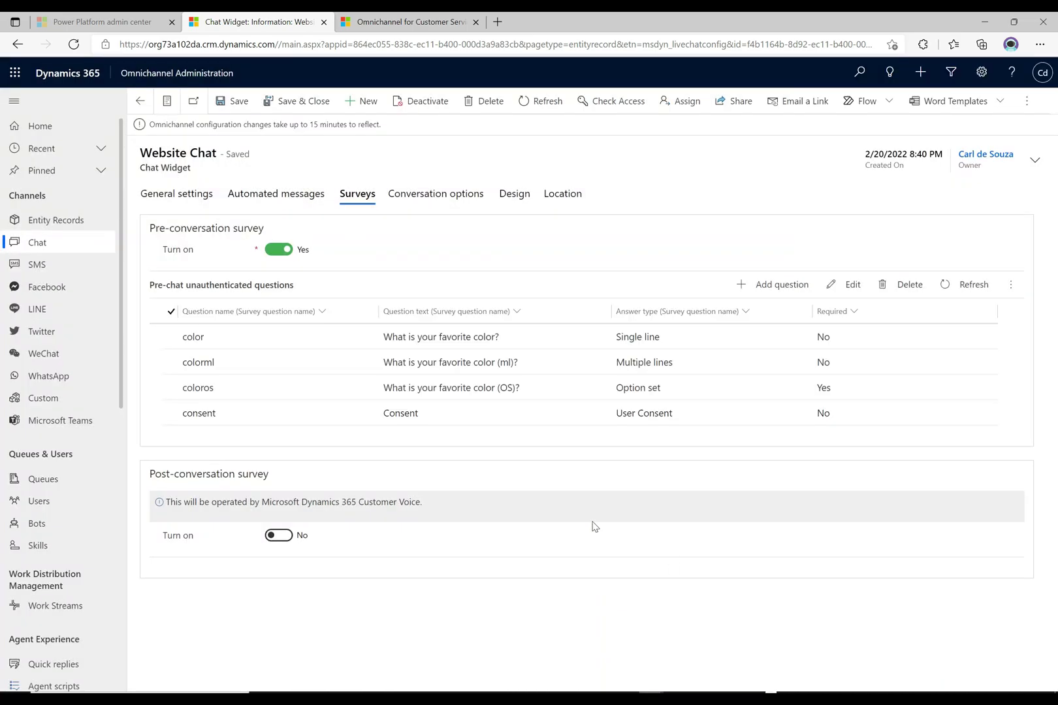
Step: Save the chat widget, then answer the text questions with Blue and Blue Red Green
click(252, 111)
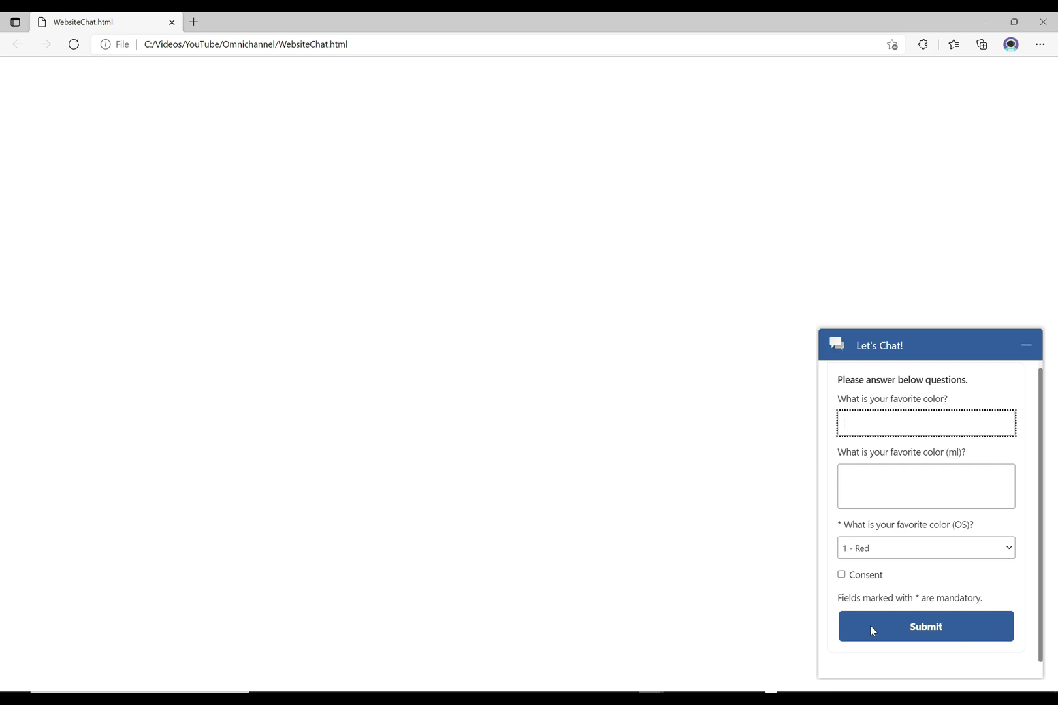
click(865, 553)
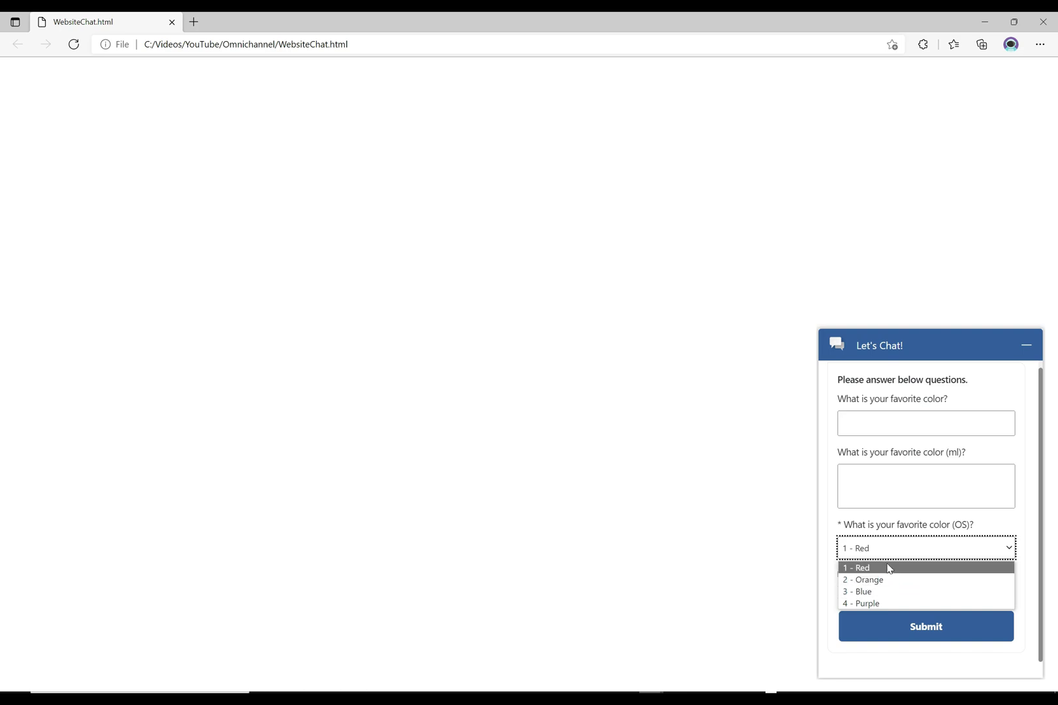
click(926, 424)
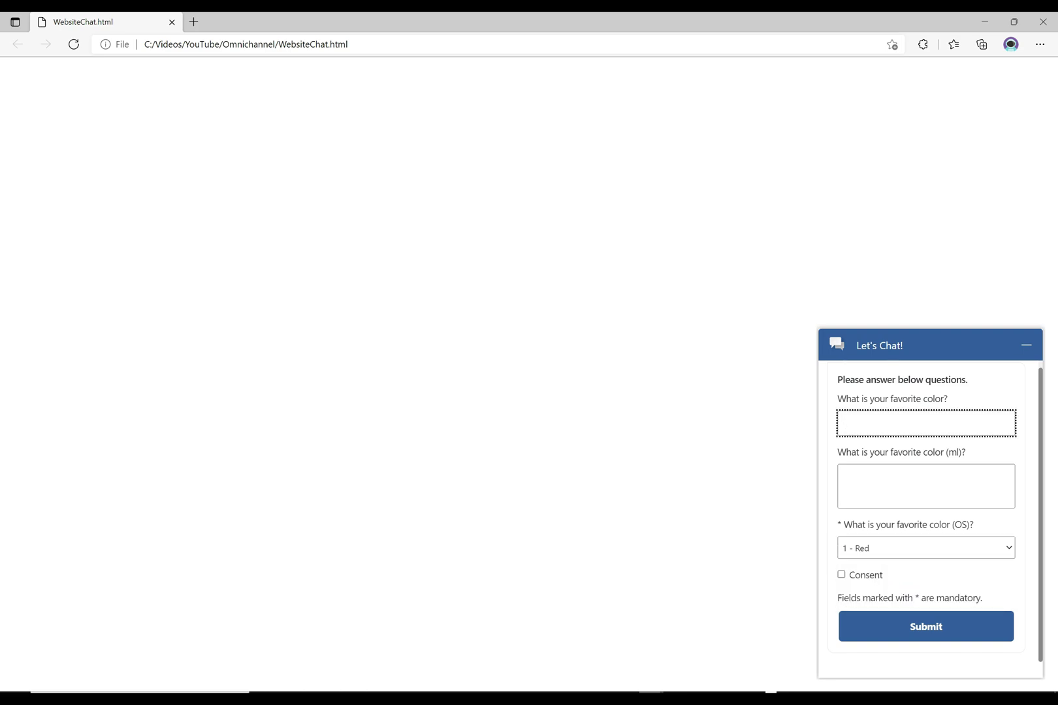
text(Blue)
click(843, 474)
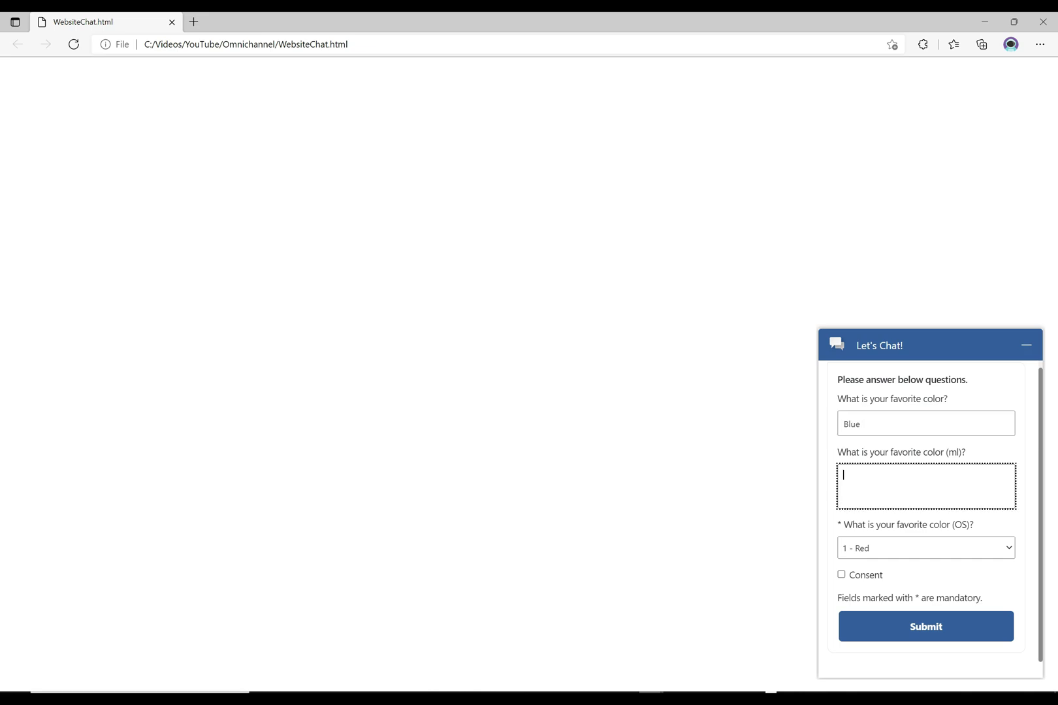
text(Blue Red)
text( Green)
Step: Choose 4 - Purple for the OS colour, give consent, and submit the survey
click(918, 546)
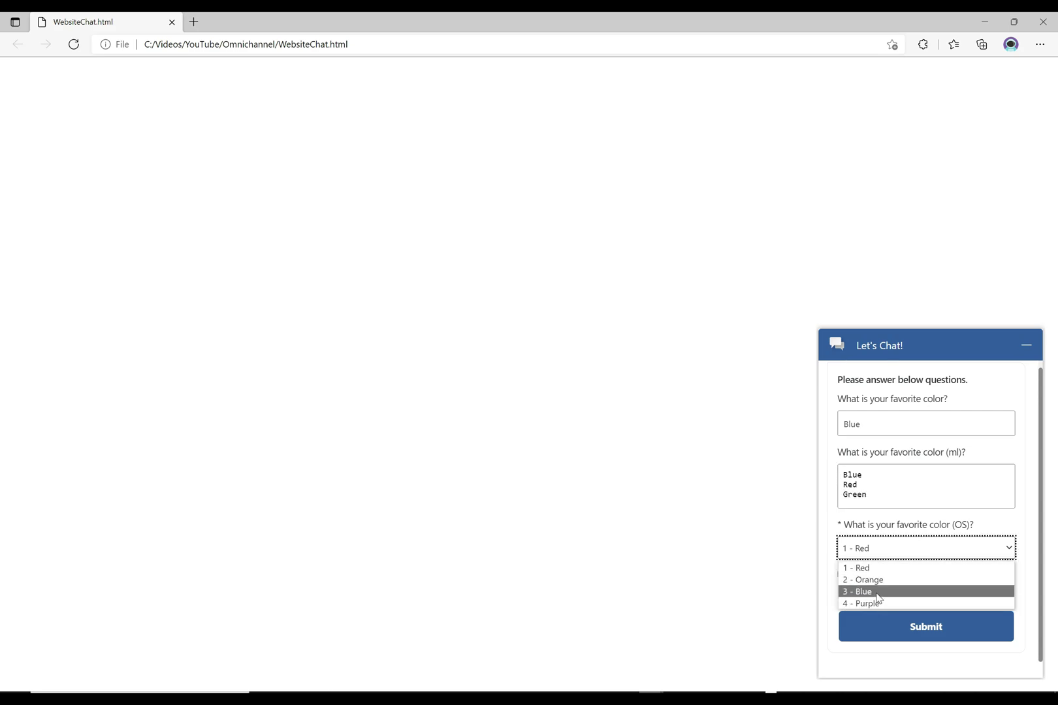
click(875, 604)
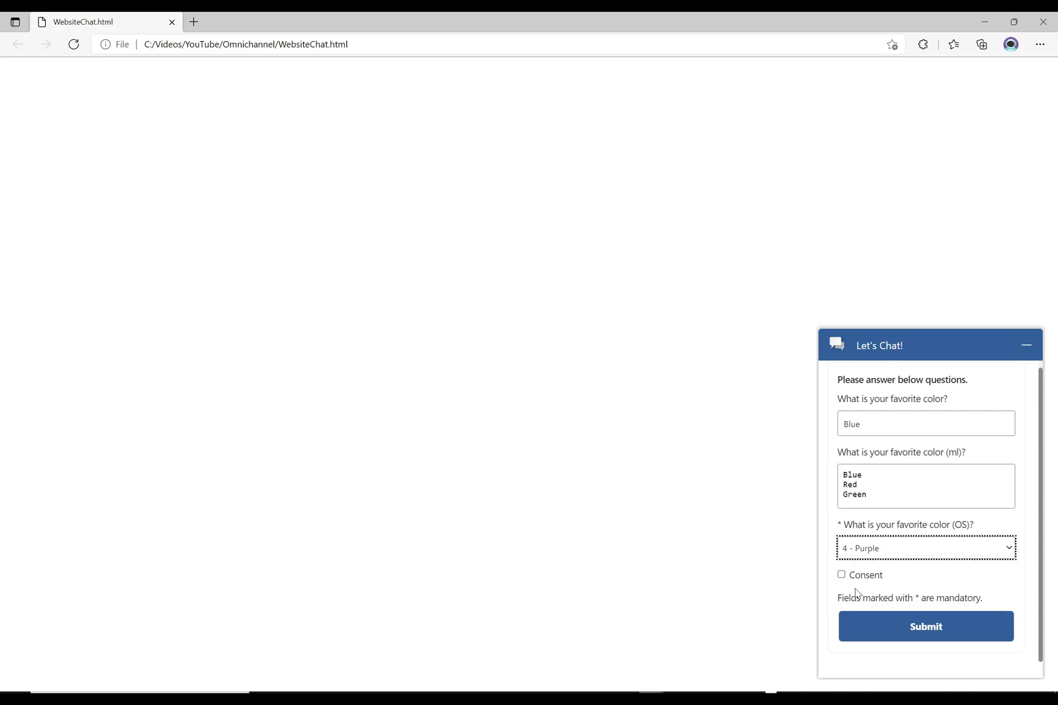
click(842, 575)
click(926, 631)
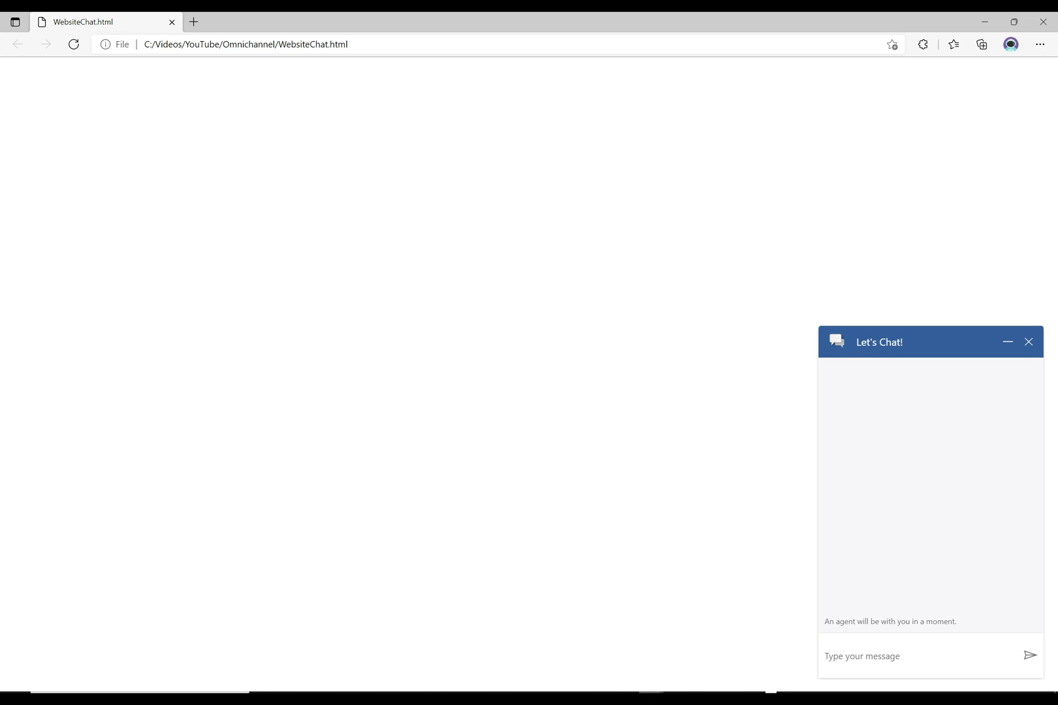
Step: Close the old Visitor 1 session in the agent view and confirm
mouse_move(651, 693)
mouse_move(596, 636)
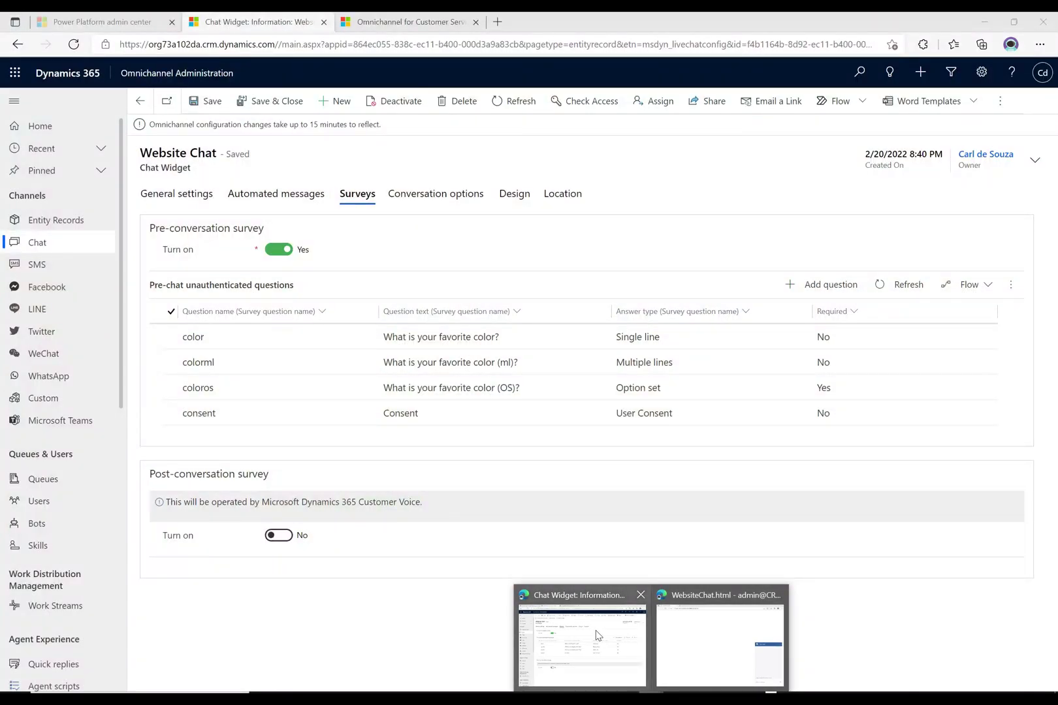
click(394, 22)
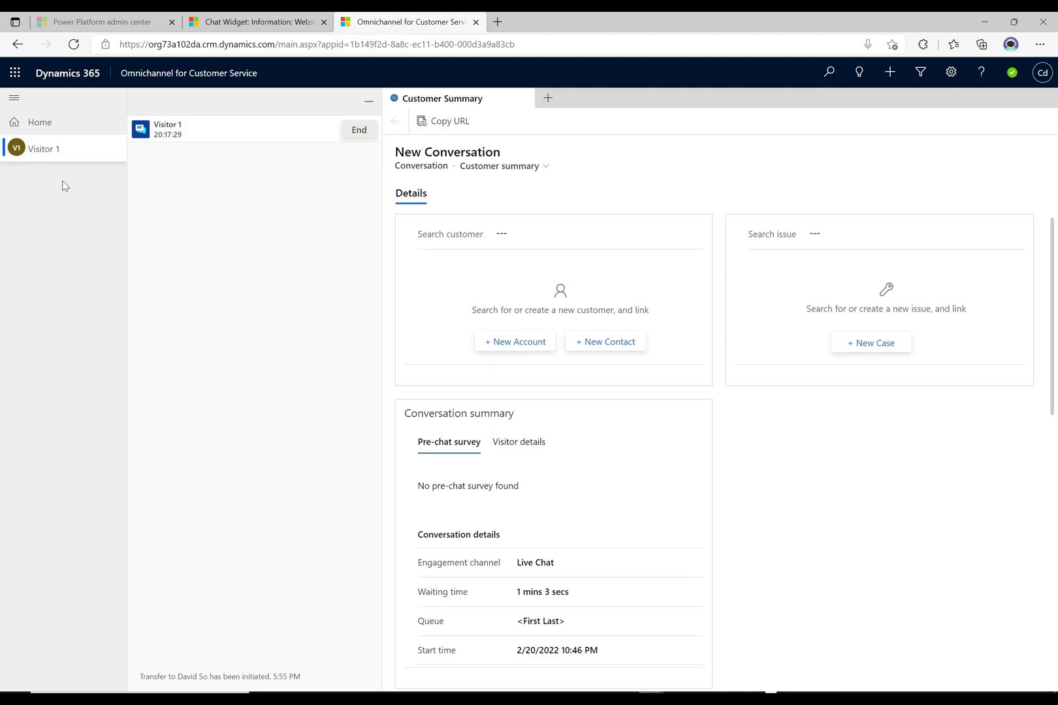
click(106, 155)
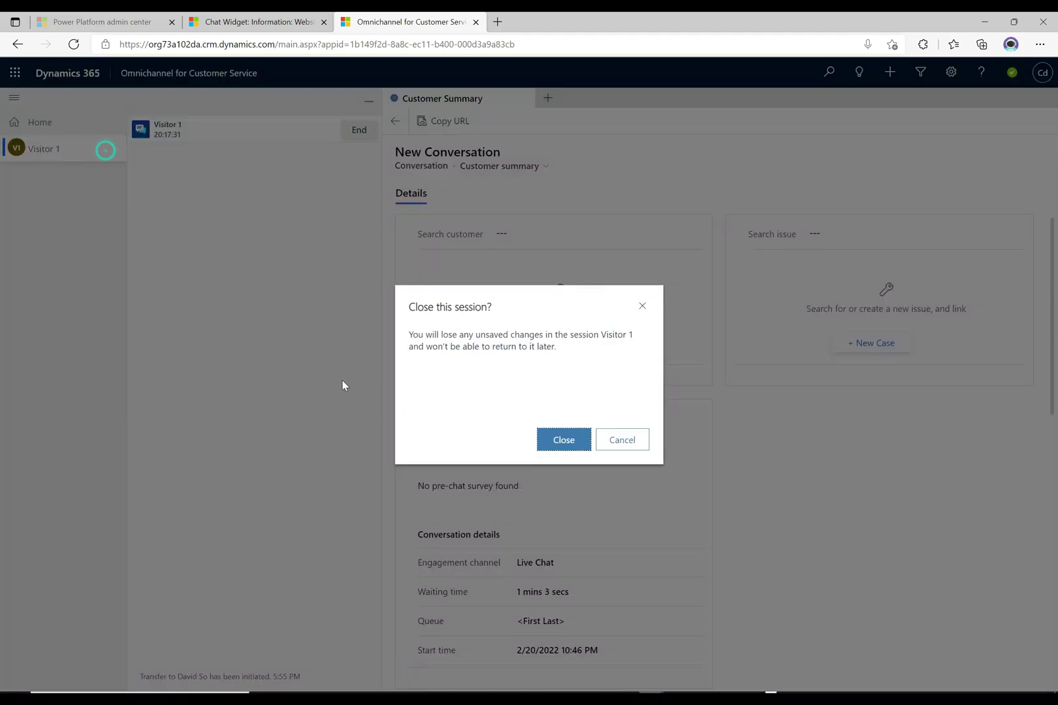
click(563, 436)
Step: Accept the new Visitor 1 chat and check the 4 - Purple pre-chat survey answer
mouse_move(702, 698)
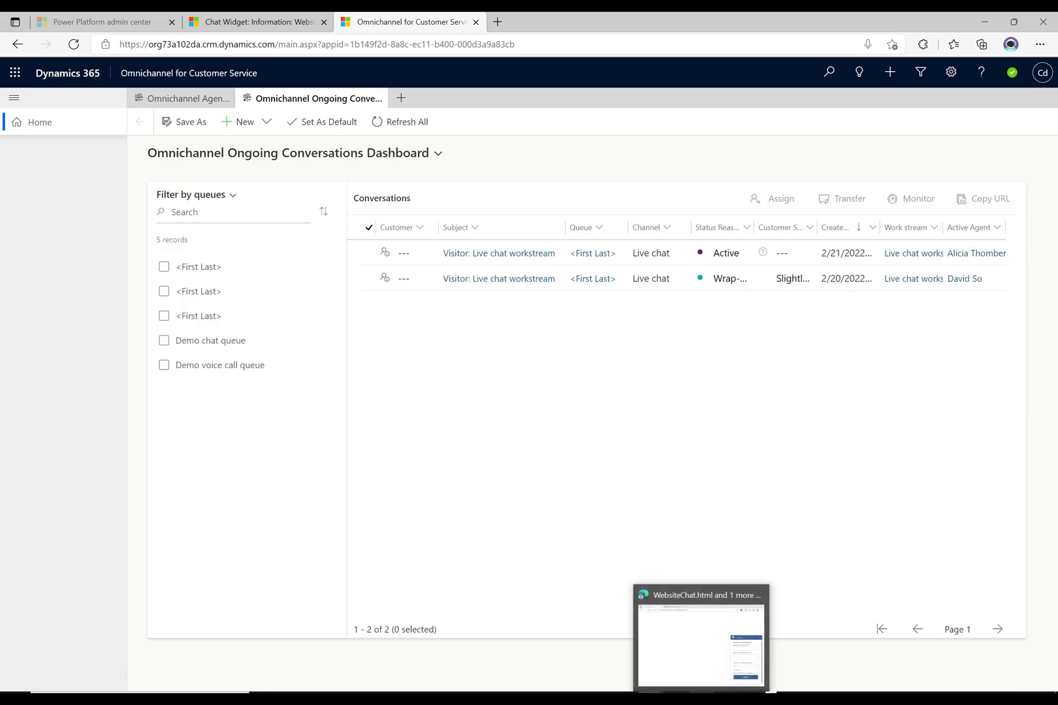
click(693, 646)
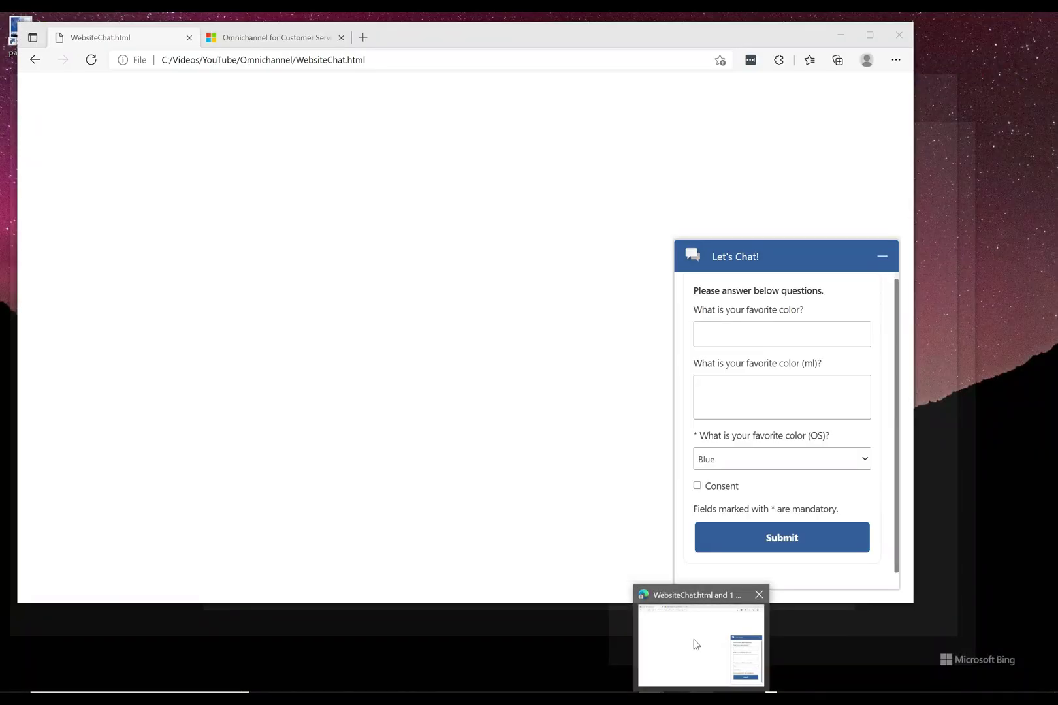
click(274, 38)
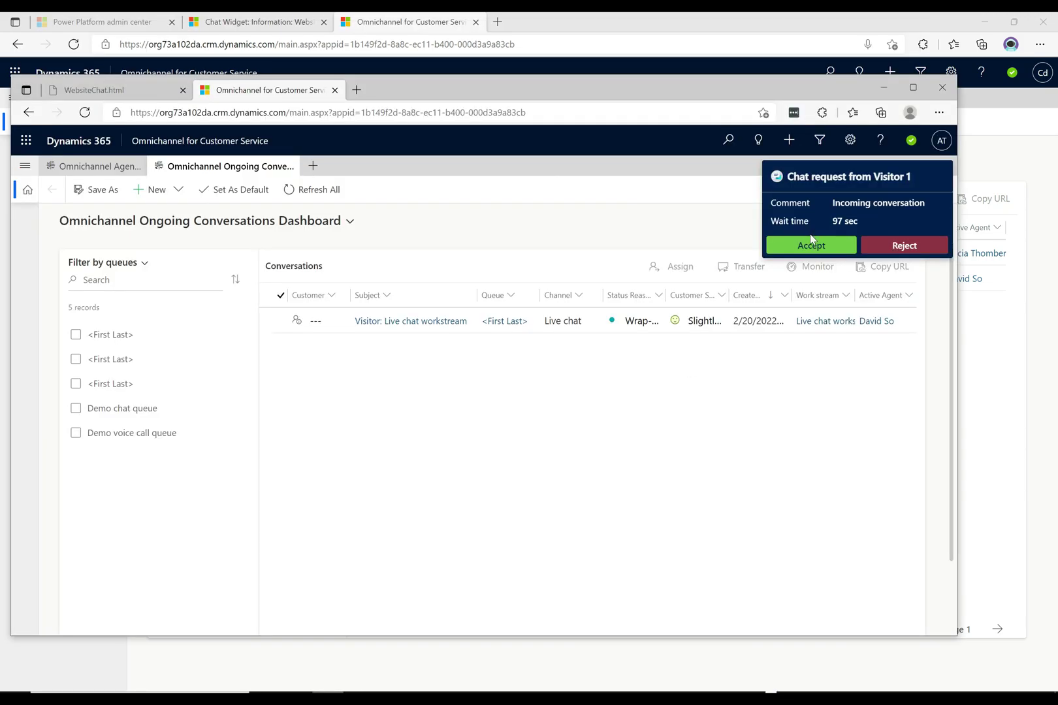
click(810, 246)
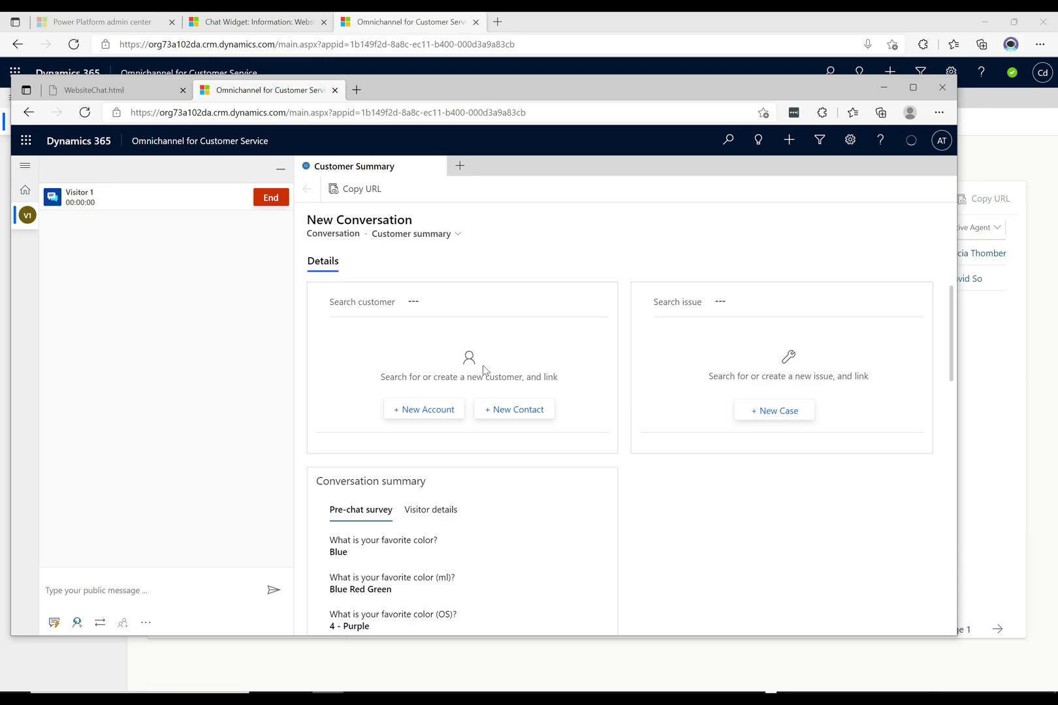
scroll(500, 546, down, 1)
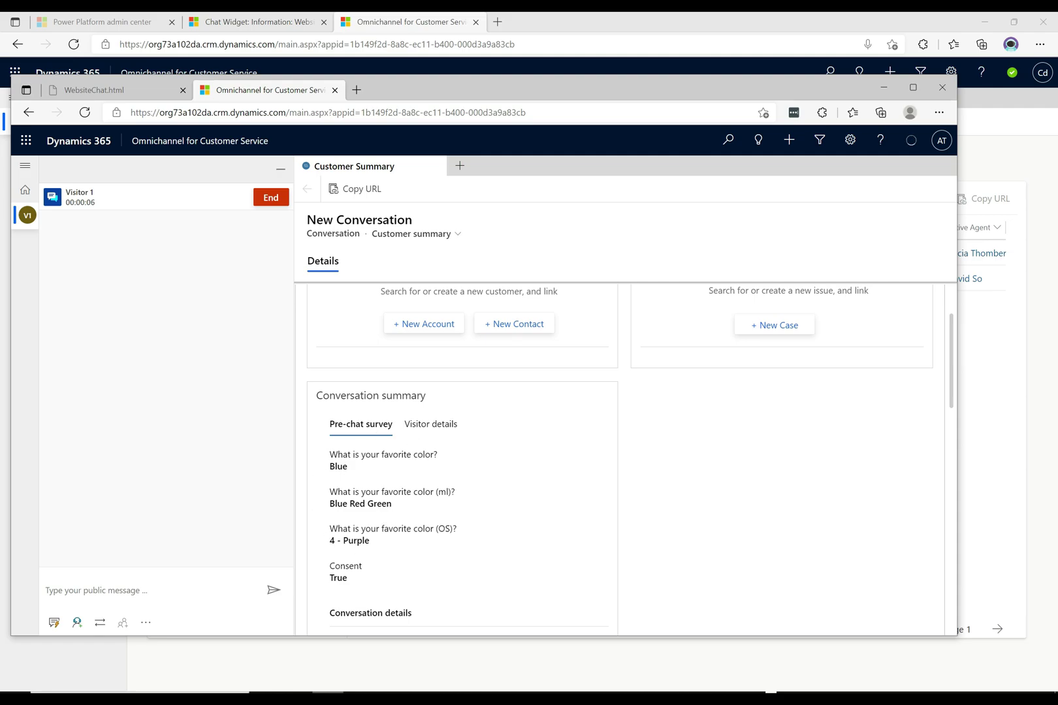
drag(330, 543, 377, 544)
click(377, 545)
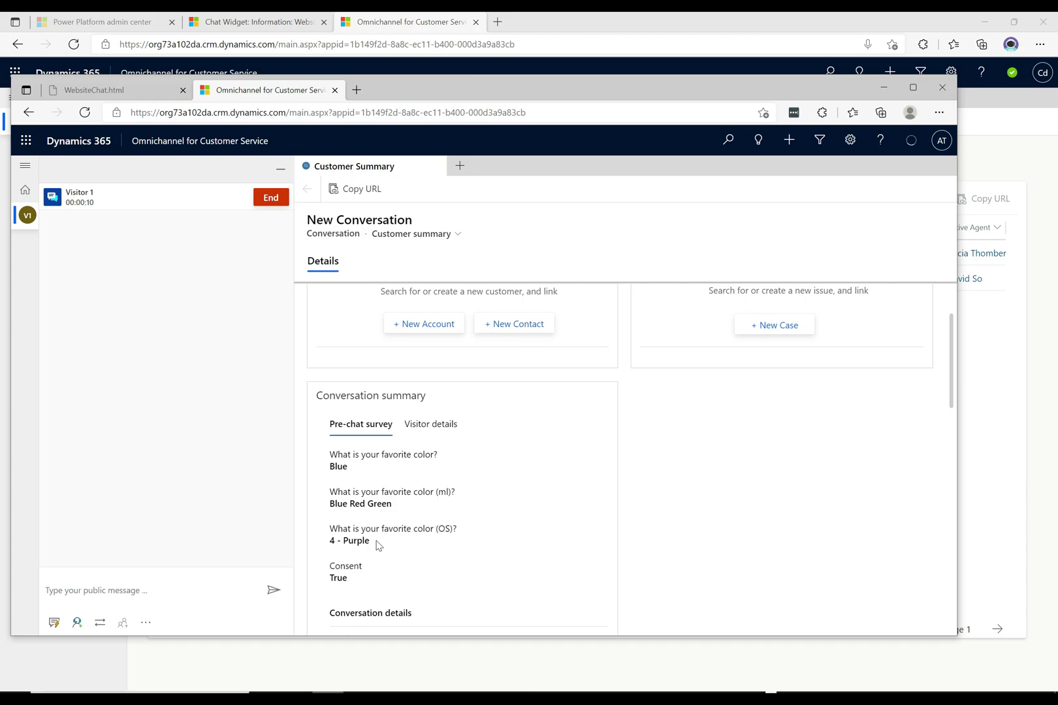